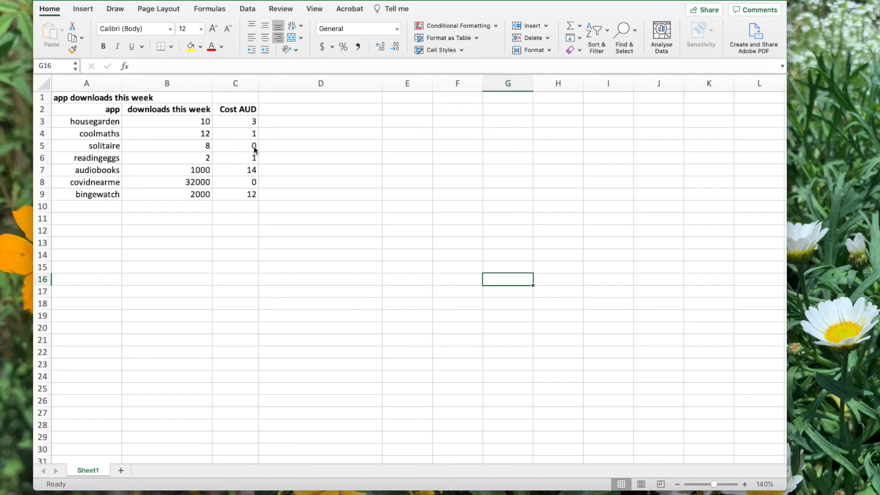
# Insert a bubble chart from the app, downloads and cost table in A2:C9
pyautogui.click(256, 149)
pyautogui.click(255, 183)
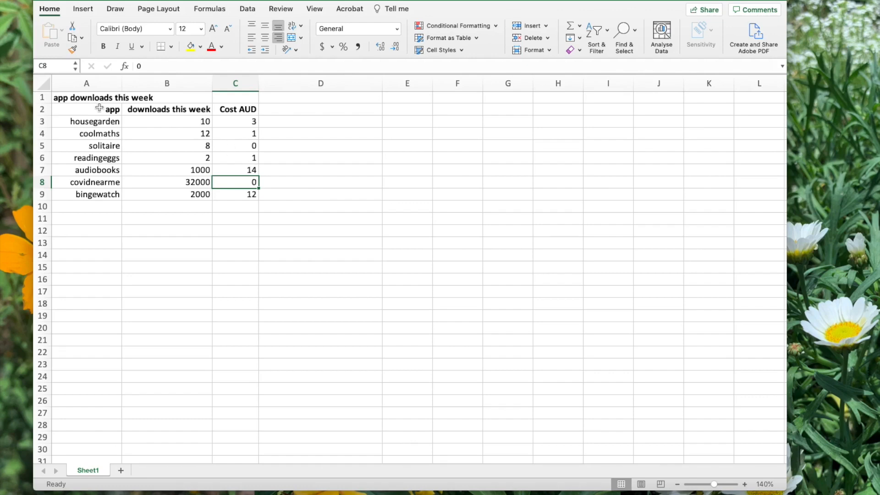
pyautogui.moveTo(99, 109); pyautogui.dragTo(231, 193)
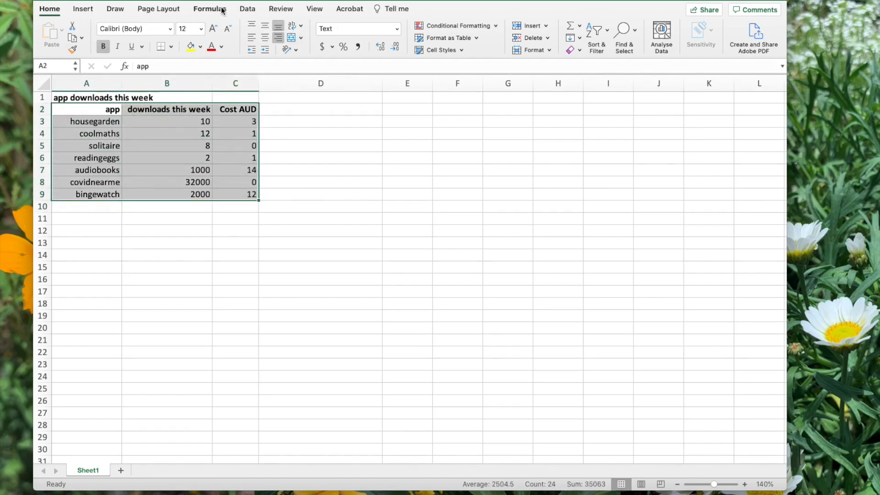
pyautogui.click(84, 9)
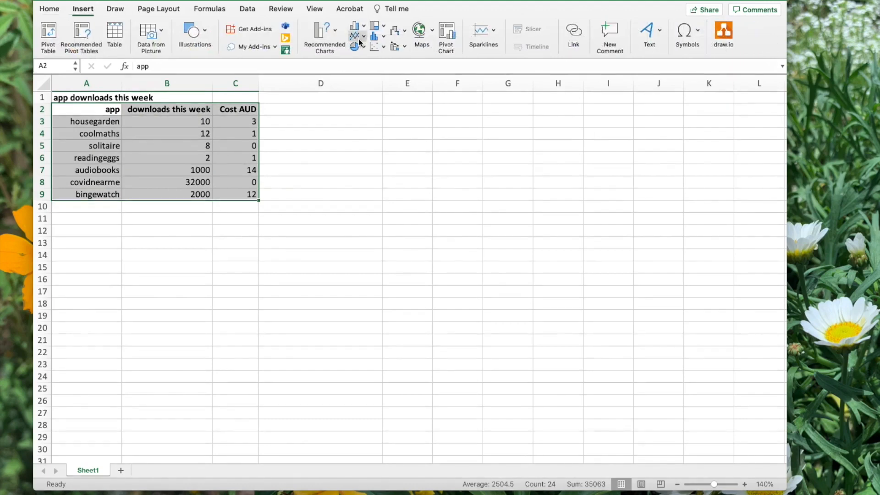
pyautogui.click(381, 46)
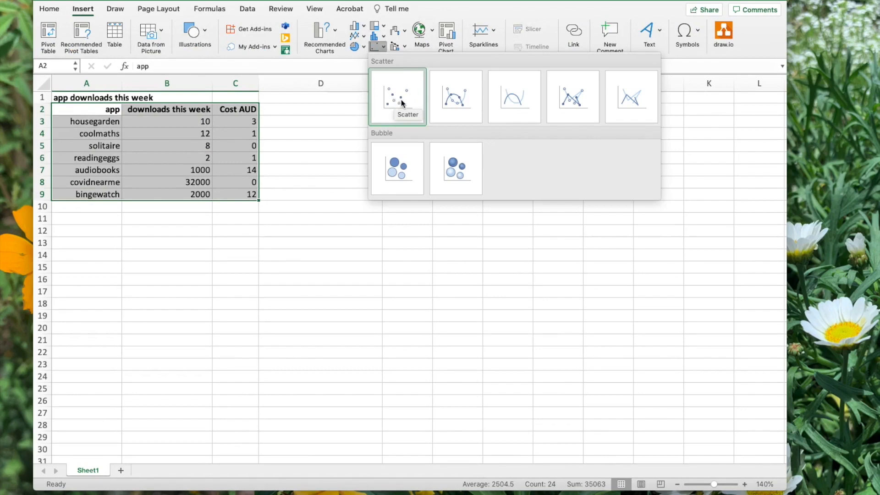
pyautogui.click(397, 167)
# Place the bubble chart beside the table and enlarge it to span about columns D to J and rows 1 to 25
pyautogui.moveTo(559, 192); pyautogui.dragTo(607, 104)
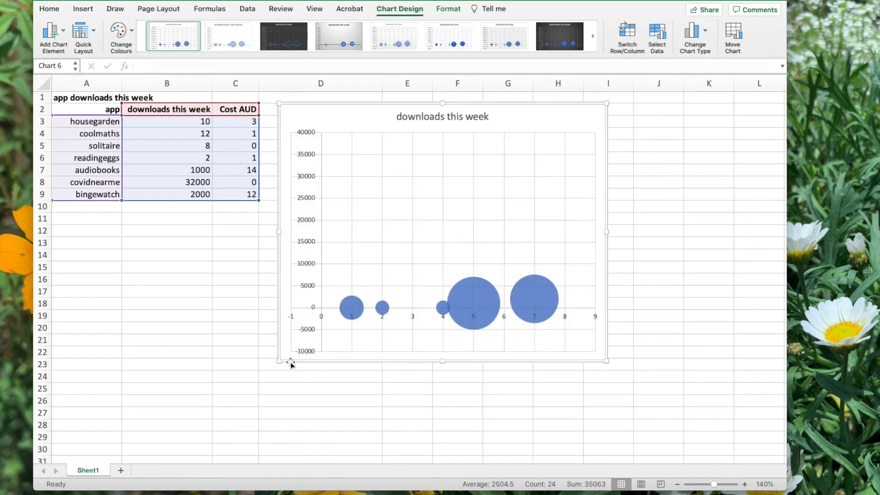
pyautogui.moveTo(278, 360); pyautogui.dragTo(258, 374)
pyautogui.moveTo(605, 373); pyautogui.dragTo(652, 390)
pyautogui.moveTo(359, 105); pyautogui.dragTo(376, 102)
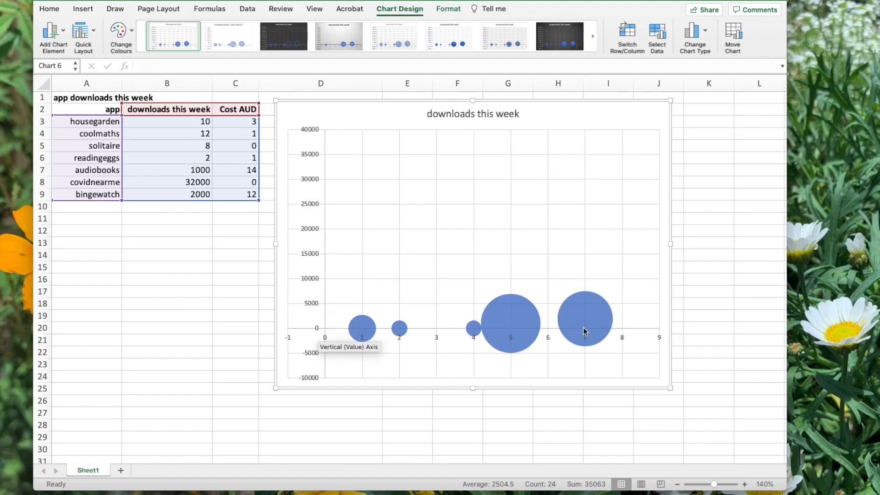
# In the chart's data source, set the series name to cell A1
pyautogui.rightClick(345, 116)
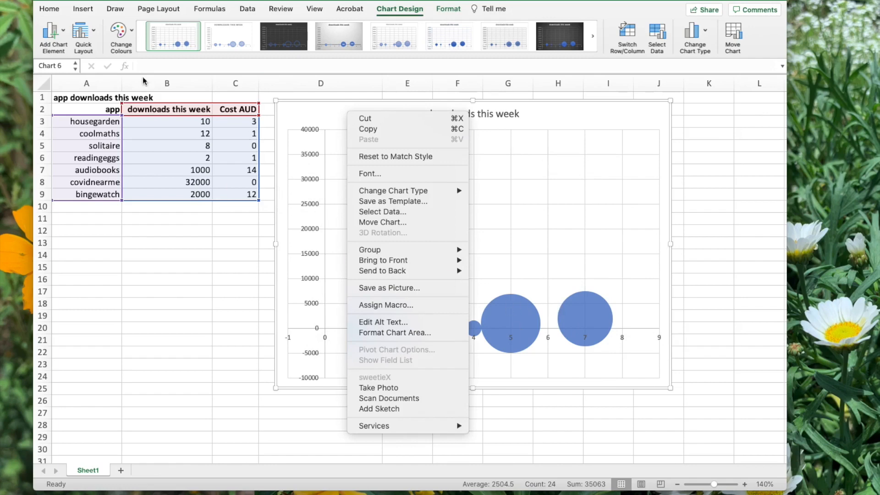
pyautogui.click(383, 212)
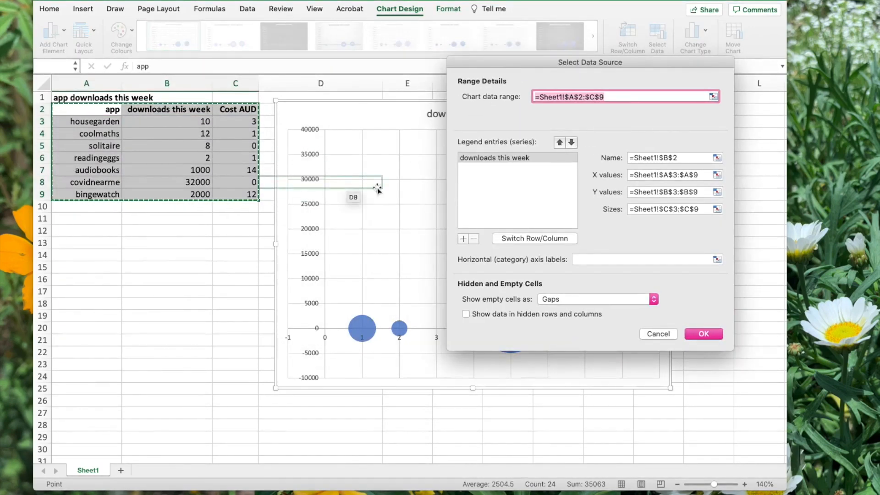
pyautogui.moveTo(578, 67); pyautogui.dragTo(573, 82)
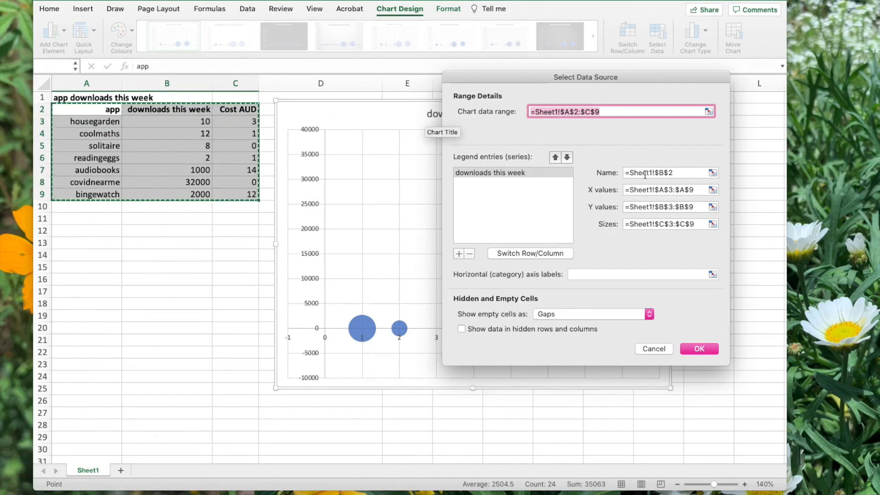
pyautogui.moveTo(508, 77); pyautogui.dragTo(395, 127)
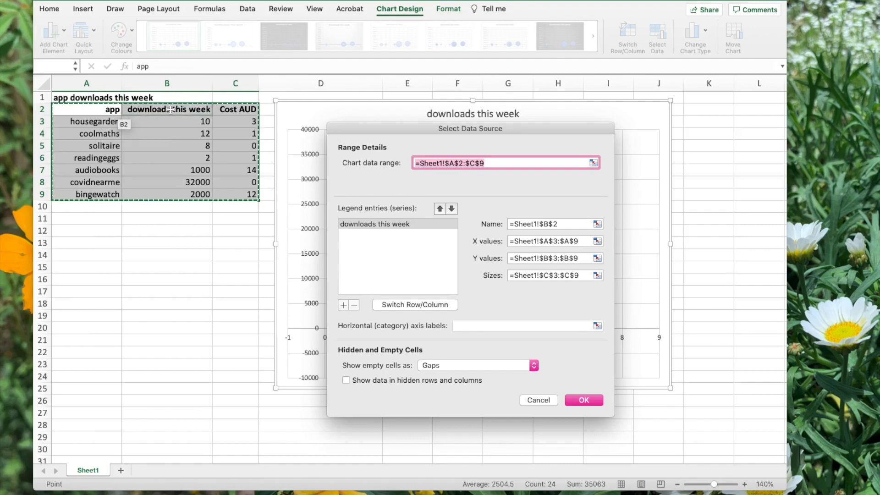
pyautogui.click(597, 224)
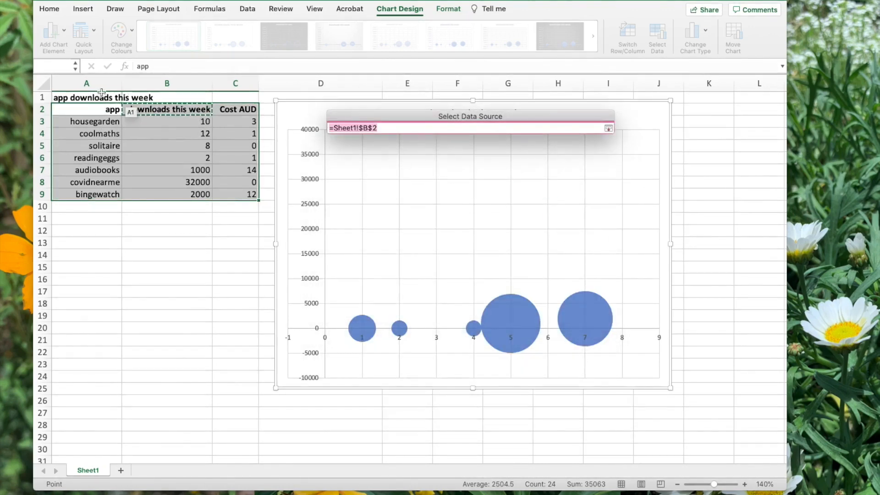
pyautogui.click(93, 98)
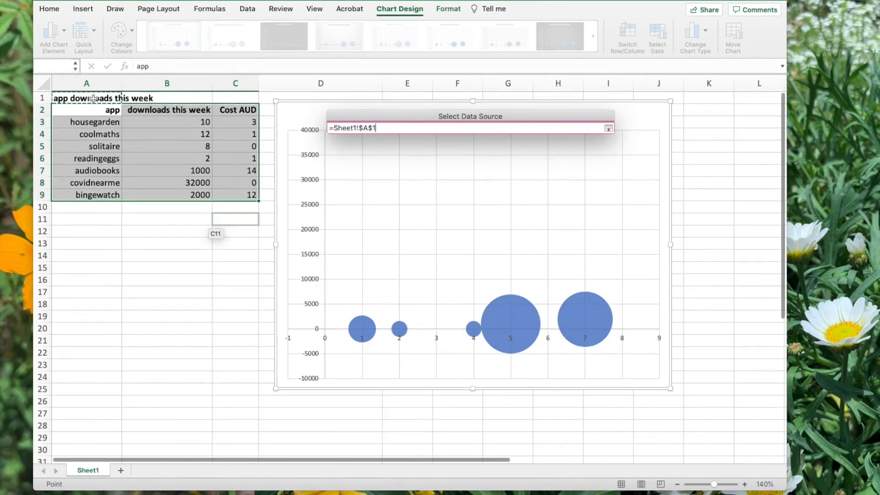
pyautogui.press('Return')
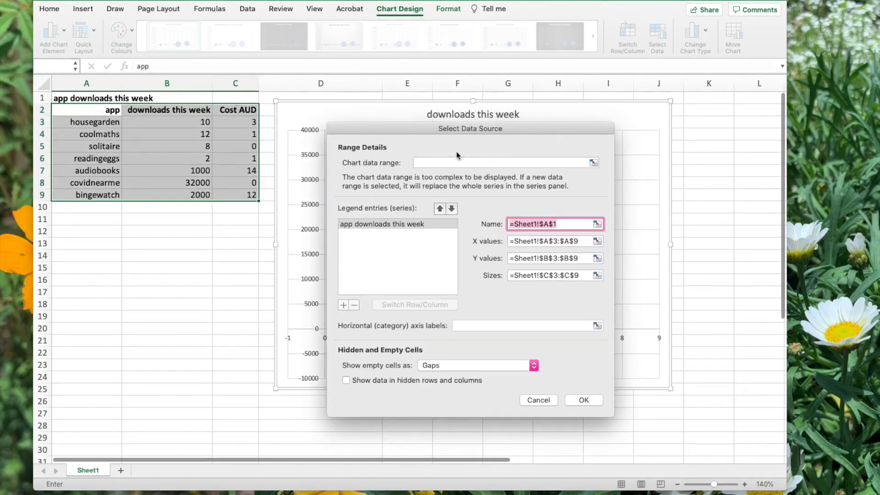
# Review the series' X values, Y values and Sizes ranges against the table, and apply the data source changes
pyautogui.moveTo(431, 129); pyautogui.dragTo(560, 133)
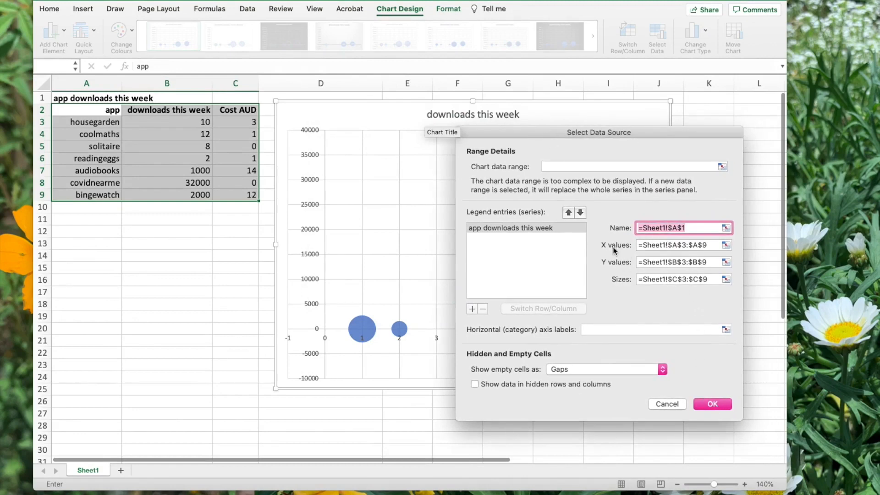
pyautogui.click(649, 246)
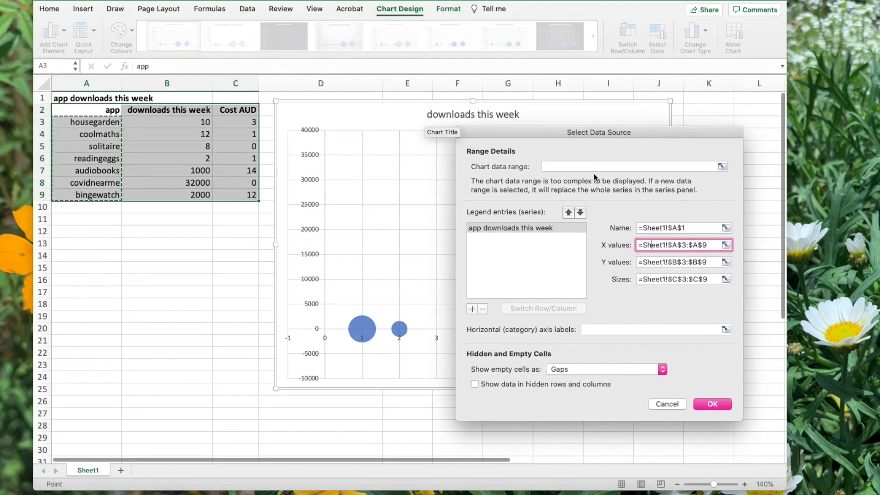
pyautogui.moveTo(494, 136); pyautogui.dragTo(291, 372)
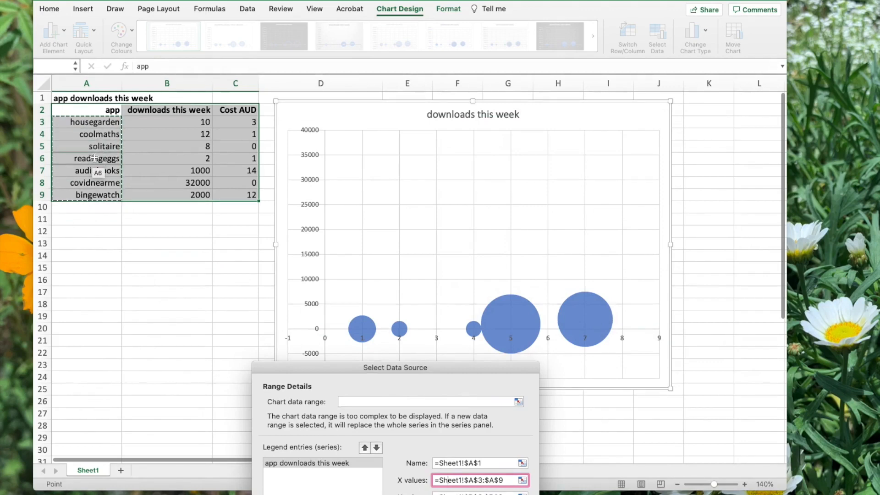
pyautogui.moveTo(369, 366); pyautogui.dragTo(381, 385)
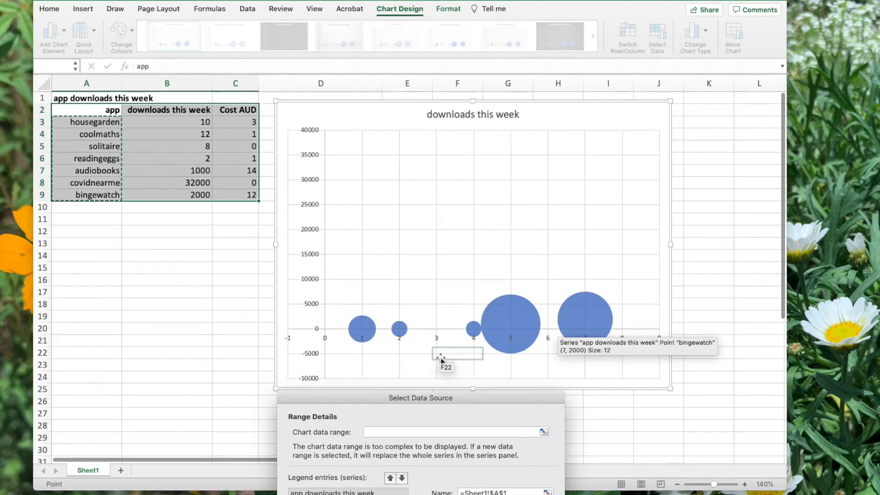
pyautogui.moveTo(472, 398); pyautogui.dragTo(657, 4)
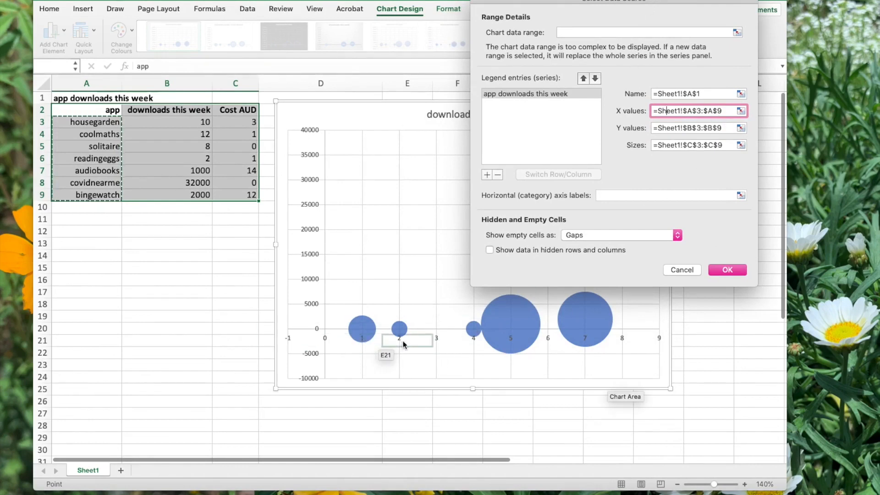
pyautogui.moveTo(489, 343)
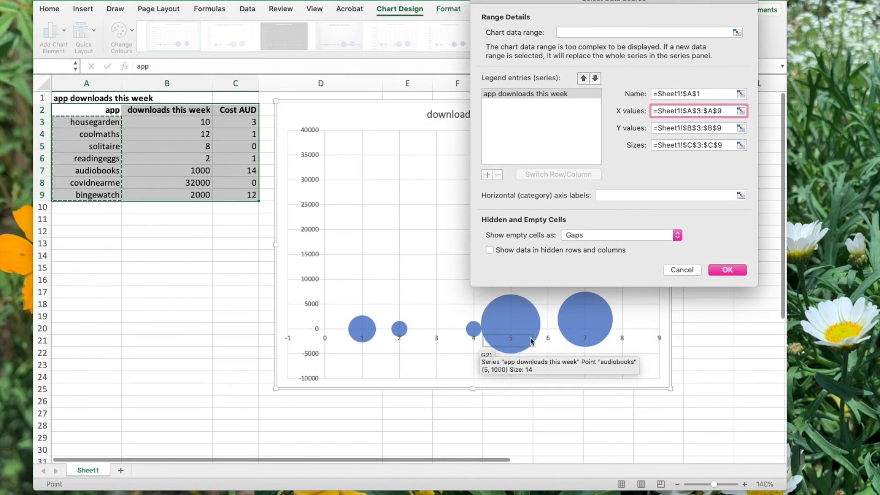
pyautogui.moveTo(361, 336)
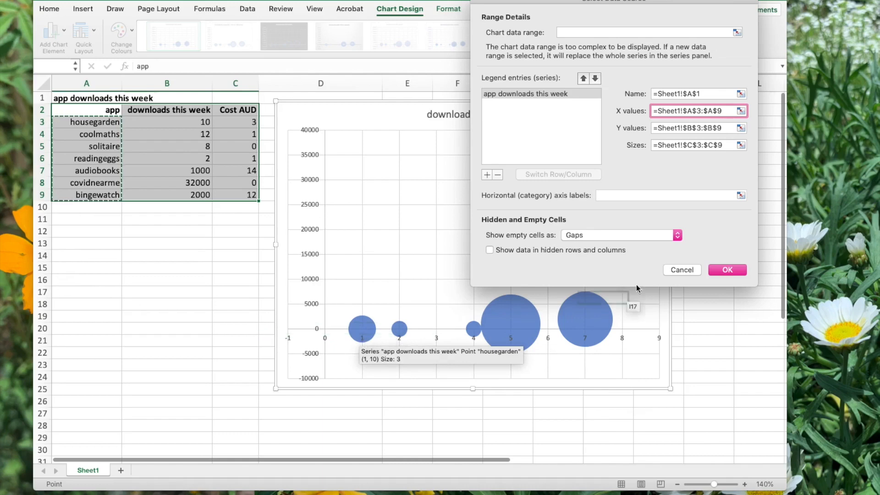
pyautogui.click(666, 127)
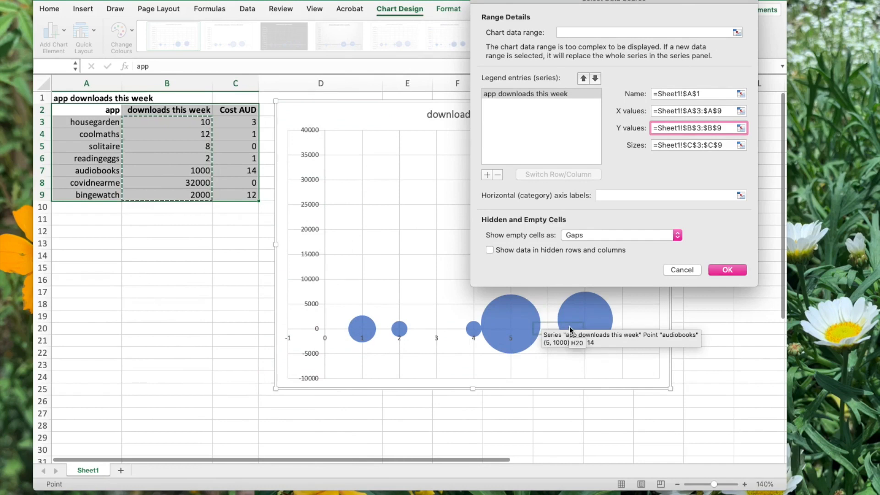
pyautogui.click(672, 146)
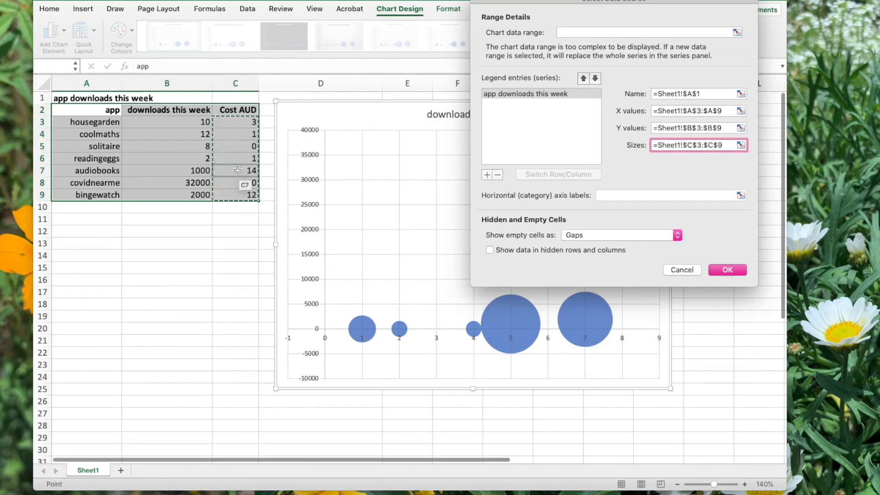
pyautogui.click(729, 270)
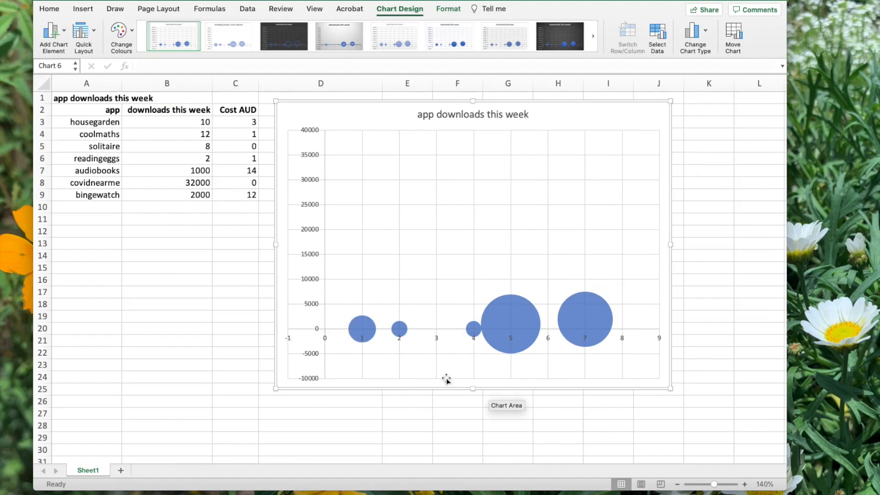
# Open the axis formatting options for the chart's vertical value axis
pyautogui.moveTo(510, 342)
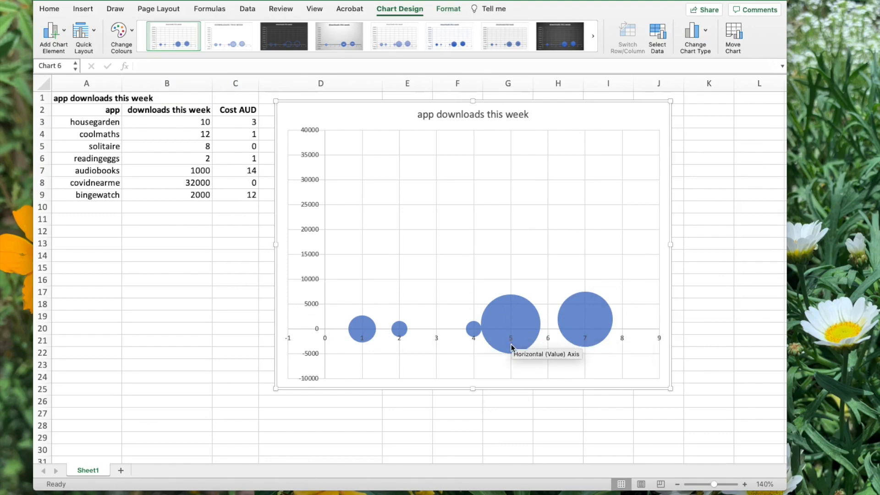
pyautogui.moveTo(511, 322)
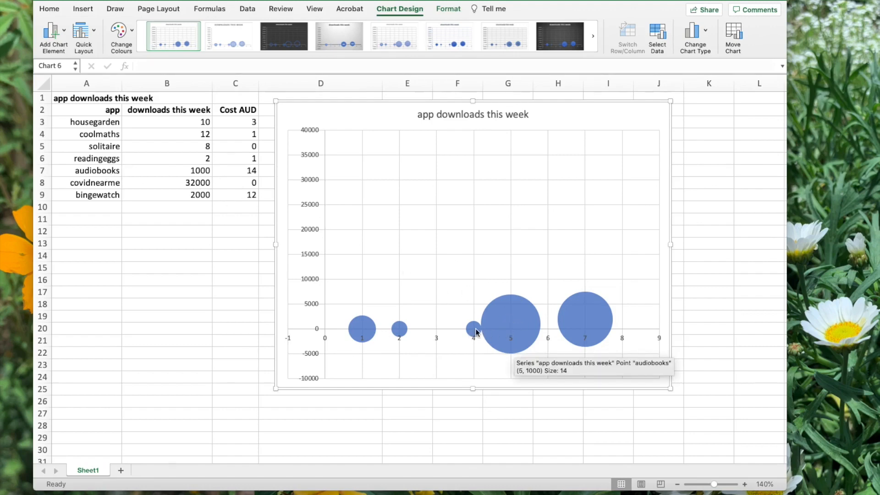
pyautogui.moveTo(475, 331)
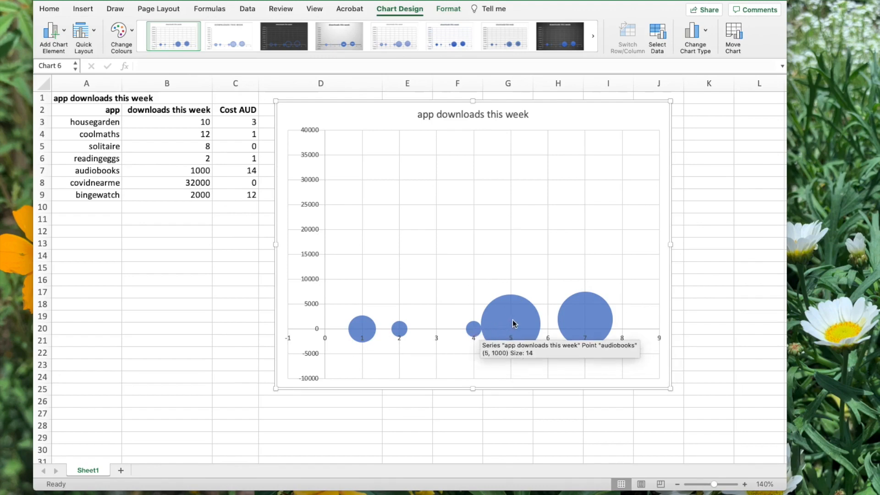
pyautogui.moveTo(397, 336)
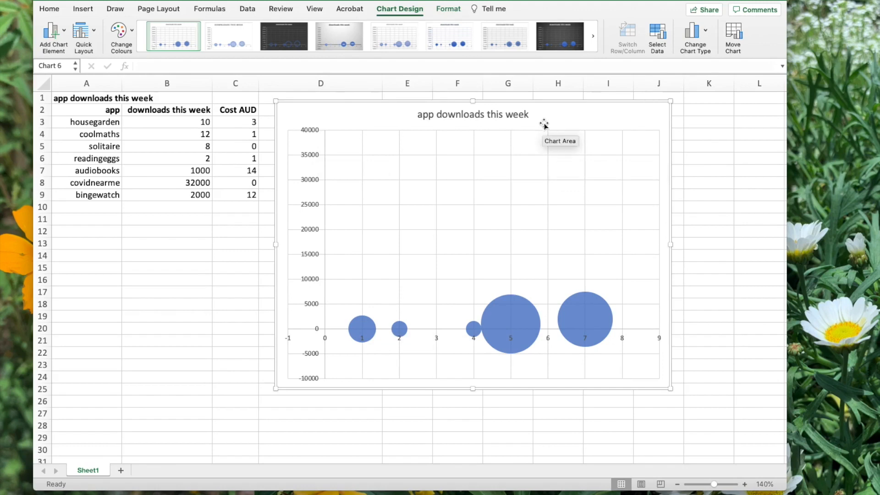
pyautogui.click(309, 179)
pyautogui.click(309, 179)
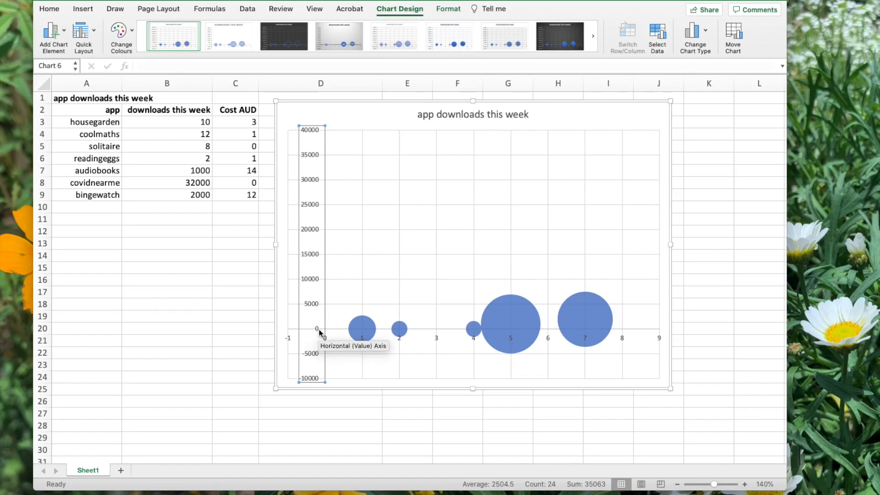
pyautogui.rightClick(352, 121)
pyautogui.click(309, 159)
pyautogui.rightClick(310, 160)
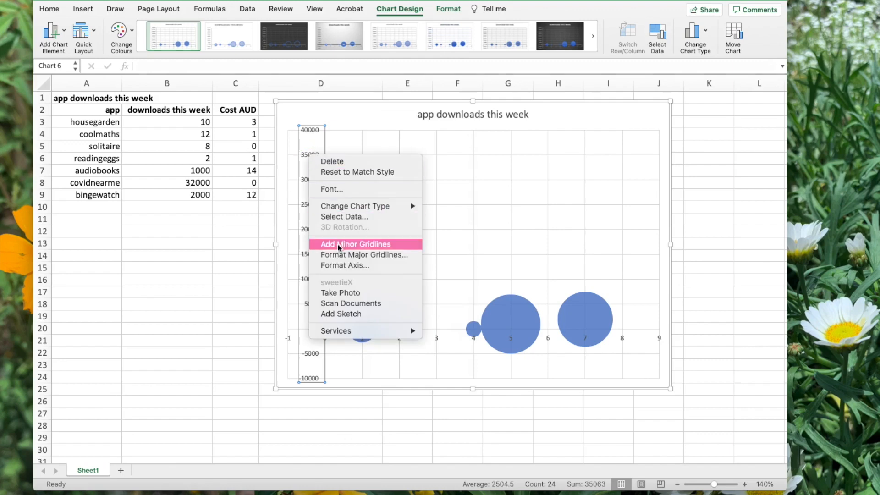
pyautogui.click(342, 265)
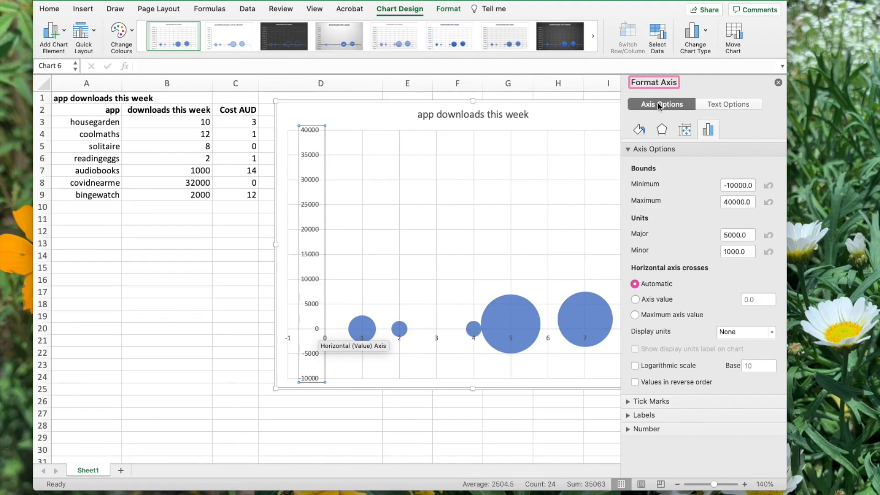
# Apply a logarithmic scale with base 10 to the vertical axis
pyautogui.click(731, 105)
pyautogui.click(659, 106)
pyautogui.click(640, 130)
pyautogui.click(661, 130)
pyautogui.click(685, 130)
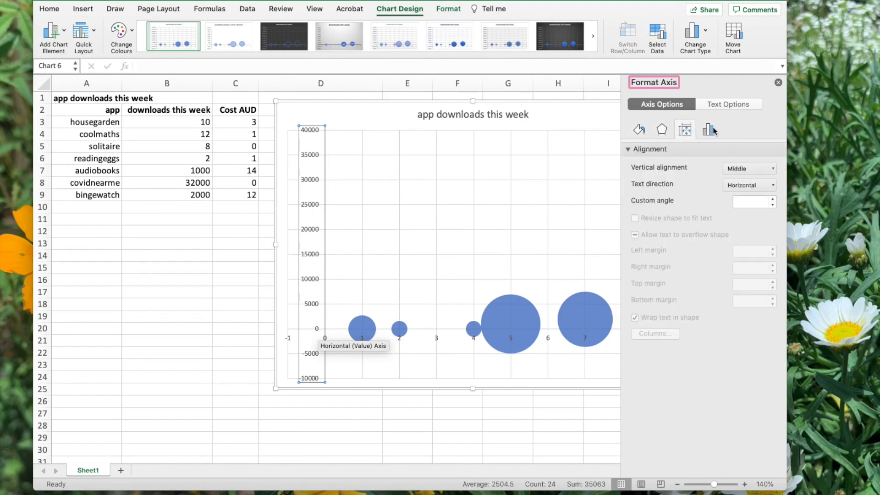
pyautogui.click(709, 131)
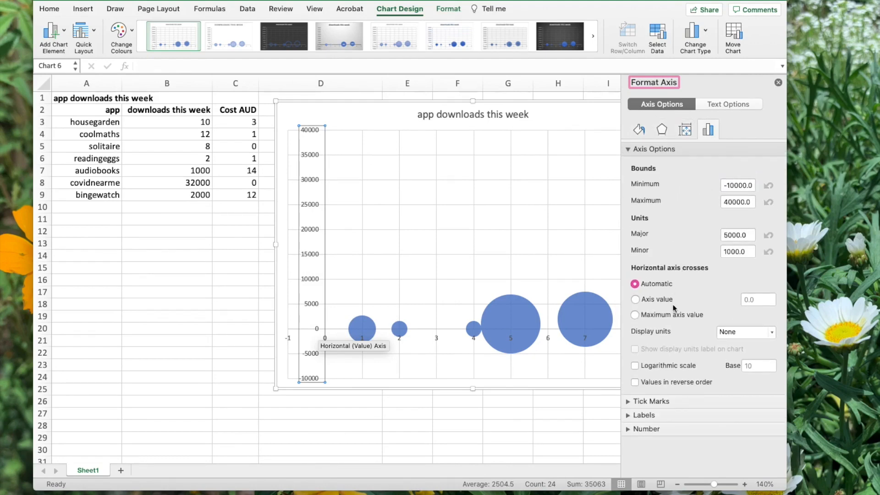
pyautogui.click(635, 366)
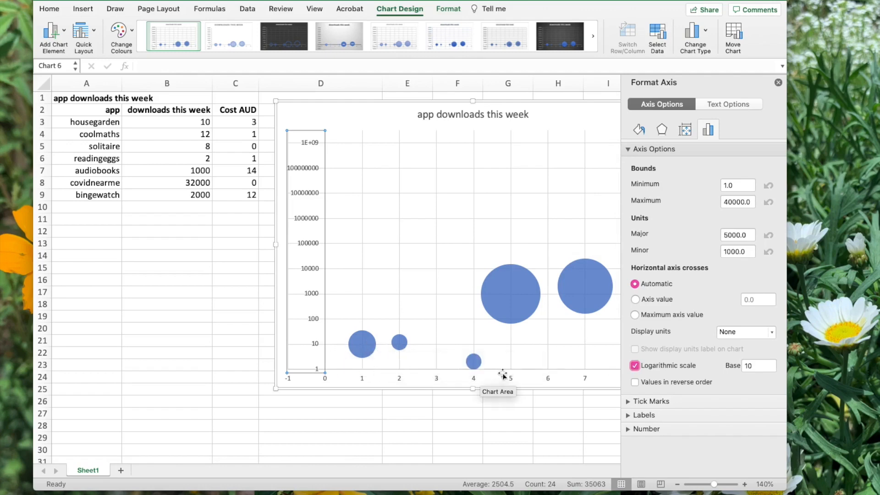
# Check the covidnearme downloads value in the table against the chart's vertical axis range
pyautogui.scroll(-1, 444, 355)
pyautogui.scroll(-3, 444, 355)
pyautogui.scroll(3, 444, 353)
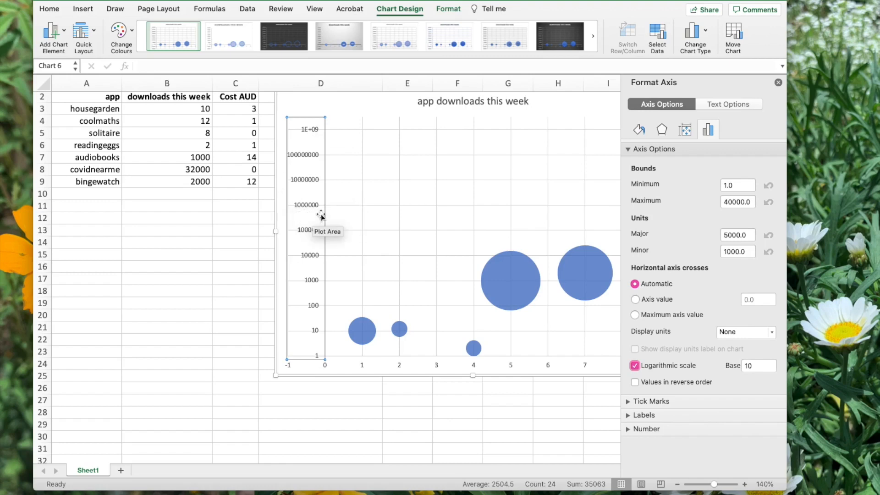
pyautogui.click(197, 170)
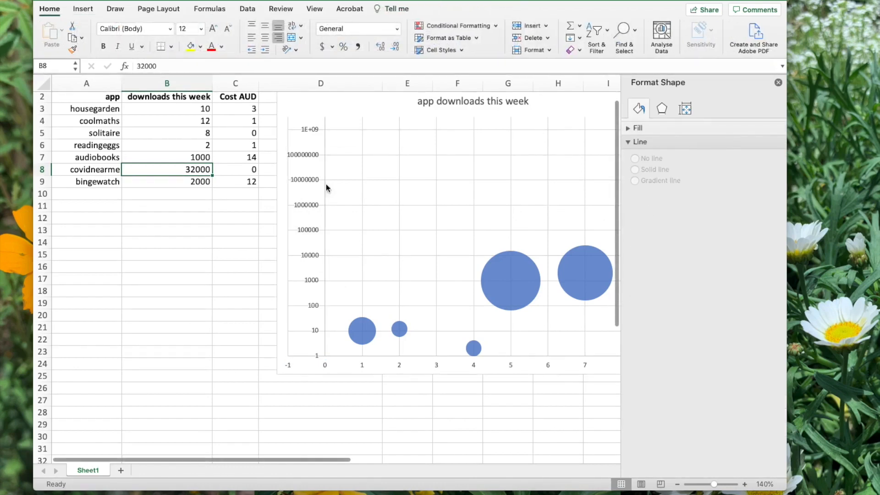
# Set the maximum bound of the chart's vertical value axis to 35000
pyautogui.click(306, 247)
pyautogui.click(310, 230)
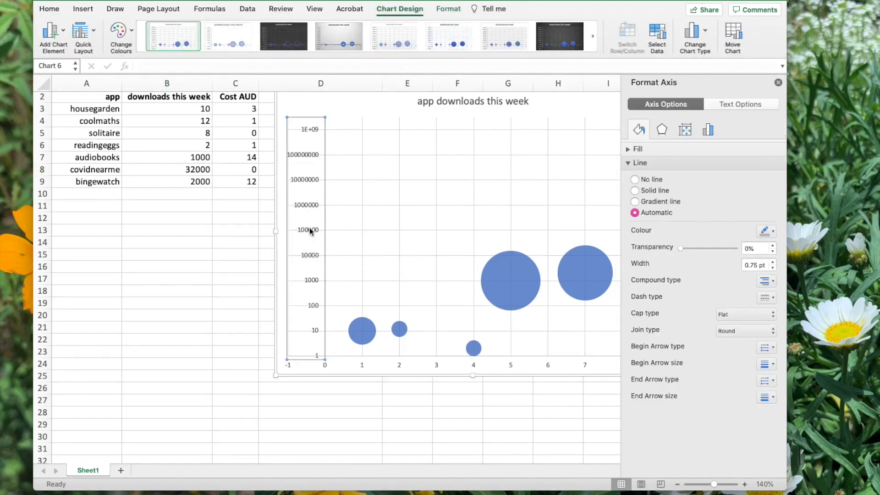
pyautogui.click(708, 130)
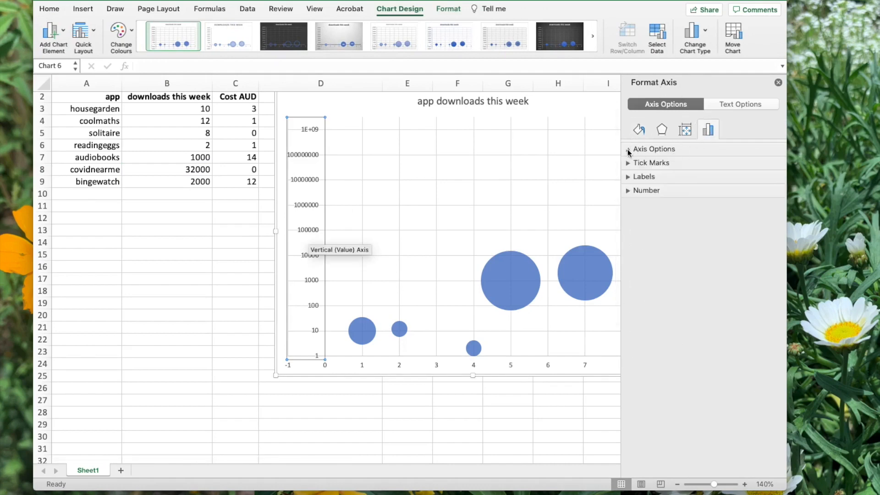
pyautogui.click(628, 150)
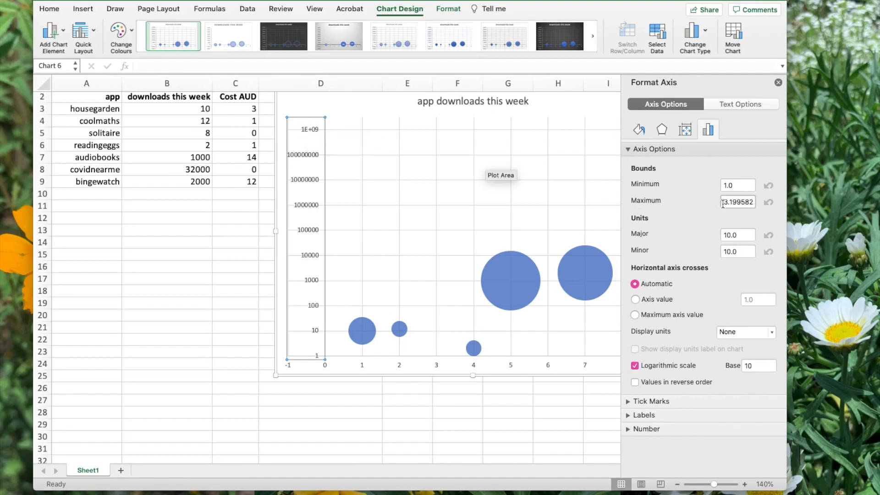
pyautogui.moveTo(722, 201); pyautogui.dragTo(768, 202)
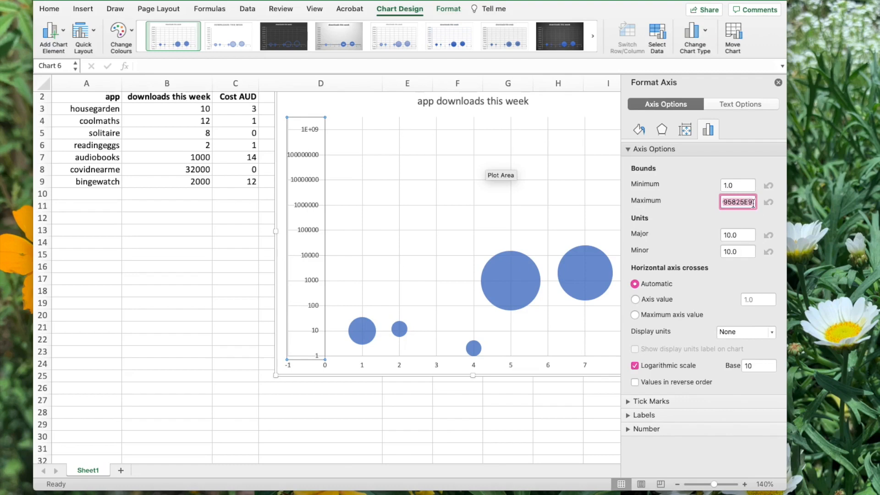
pyautogui.write('31')
pyautogui.press('Return')
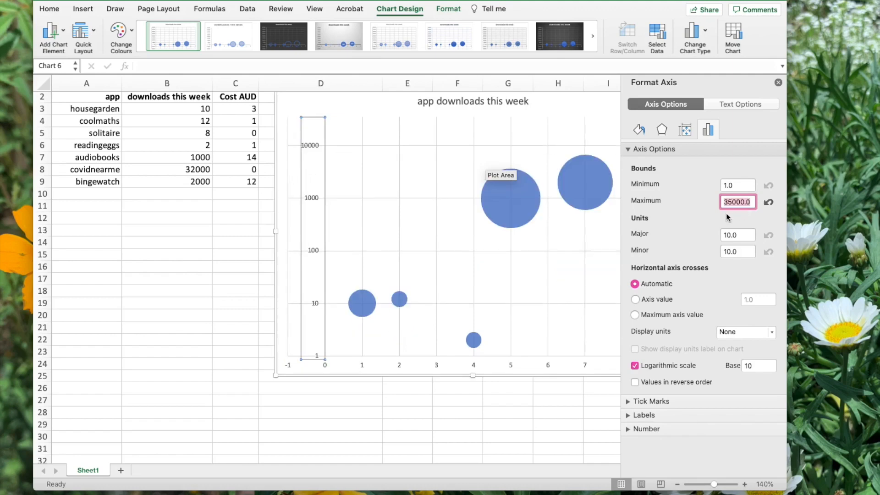
# Resize the bubble chart to span about rows 4 to 28, keeping it clear of the Cost AUD column
pyautogui.scroll(1, 401, 152)
pyautogui.scroll(2, 401, 154)
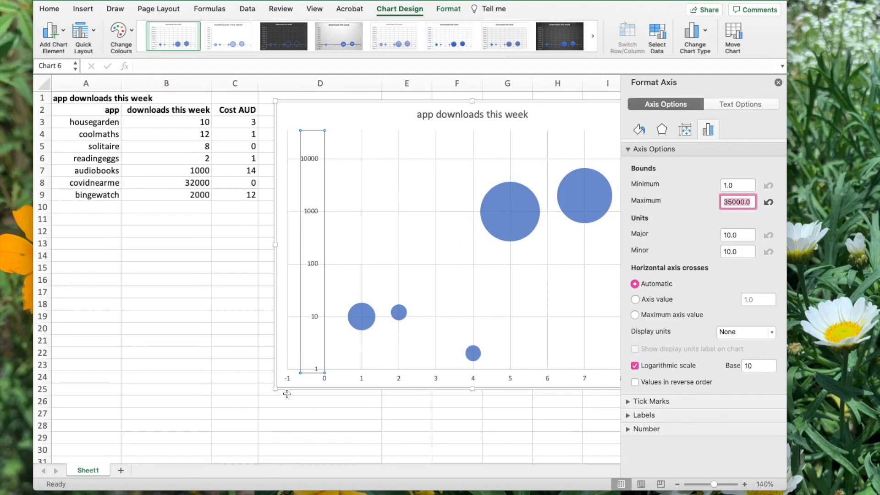
pyautogui.moveTo(268, 392); pyautogui.dragTo(178, 434)
pyautogui.hscroll(5, 321, 360)
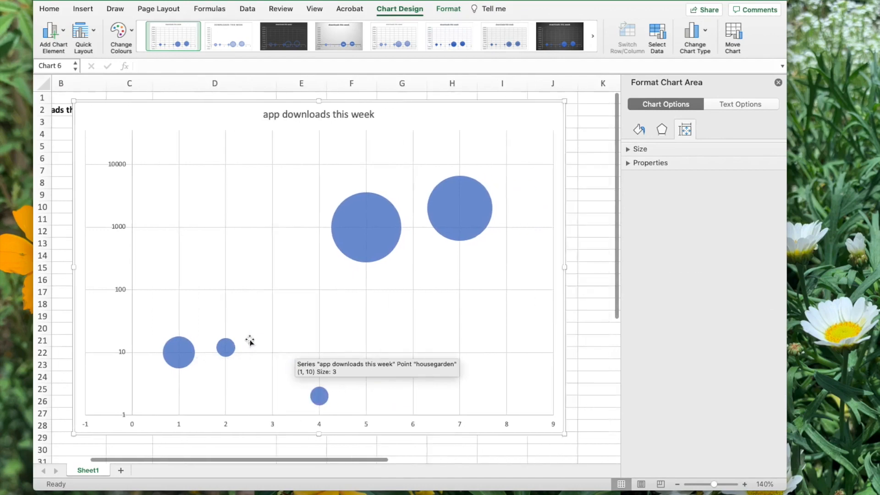
pyautogui.hscroll(-5, 265, 327)
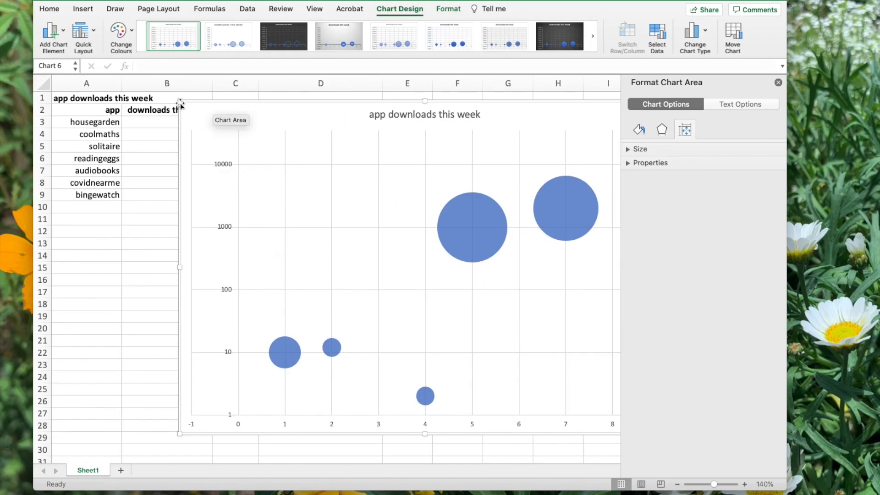
pyautogui.moveTo(179, 101); pyautogui.dragTo(269, 127)
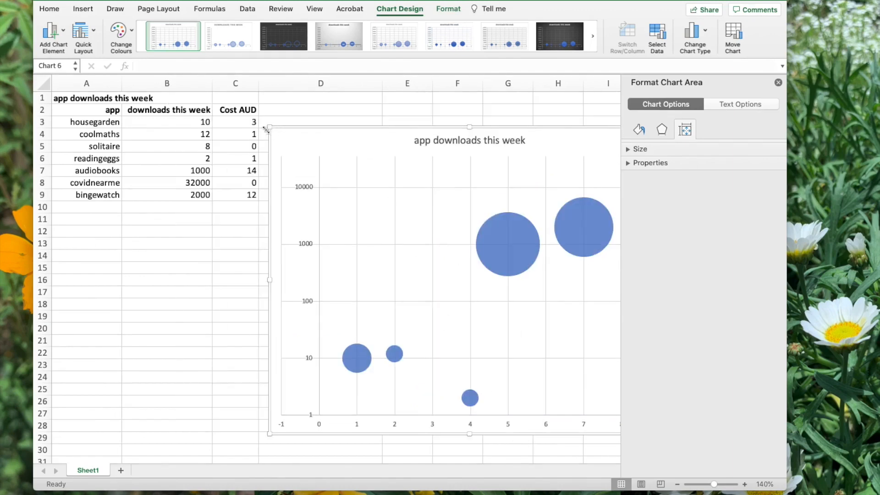
pyautogui.hscroll(2, 490, 146)
pyautogui.hscroll(3, 489, 146)
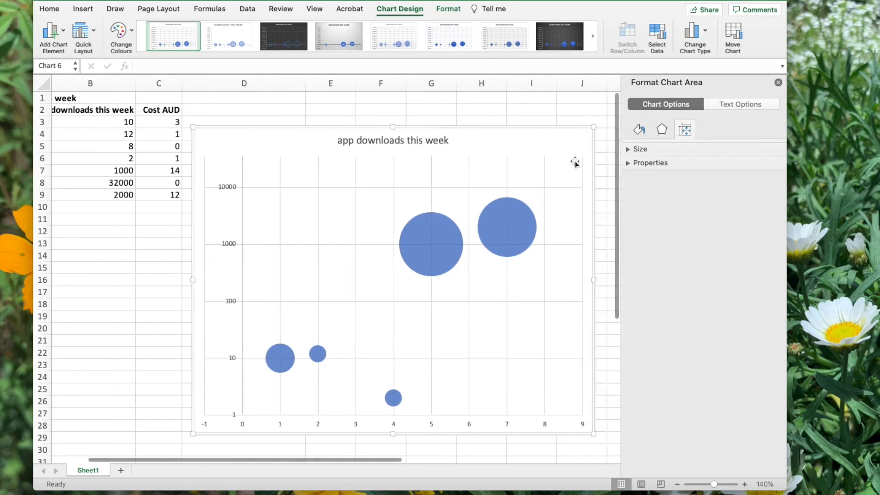
# Compare the Cost AUD values of solitaire and covidnearme with the bubbles shown in the chart
pyautogui.hscroll(-2, 263, 105)
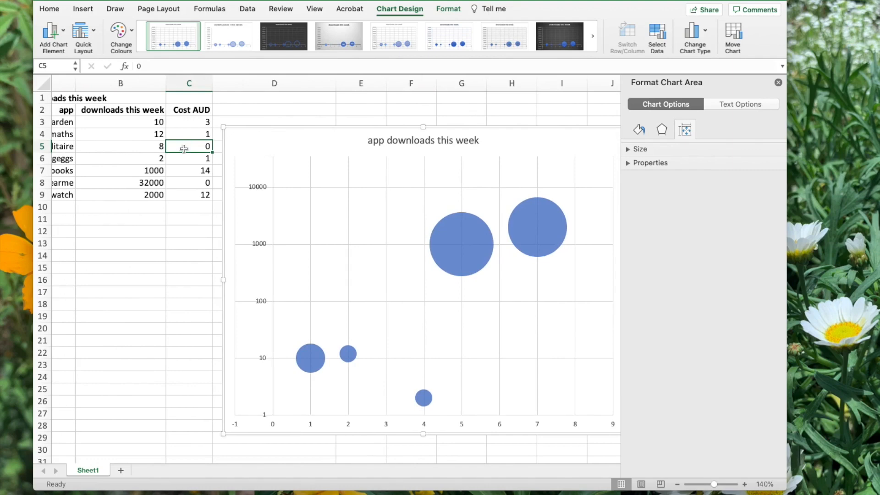
pyautogui.click(183, 147)
pyautogui.hscroll(-2, 185, 147)
pyautogui.click(253, 183)
pyautogui.scroll(-1, 197, 182)
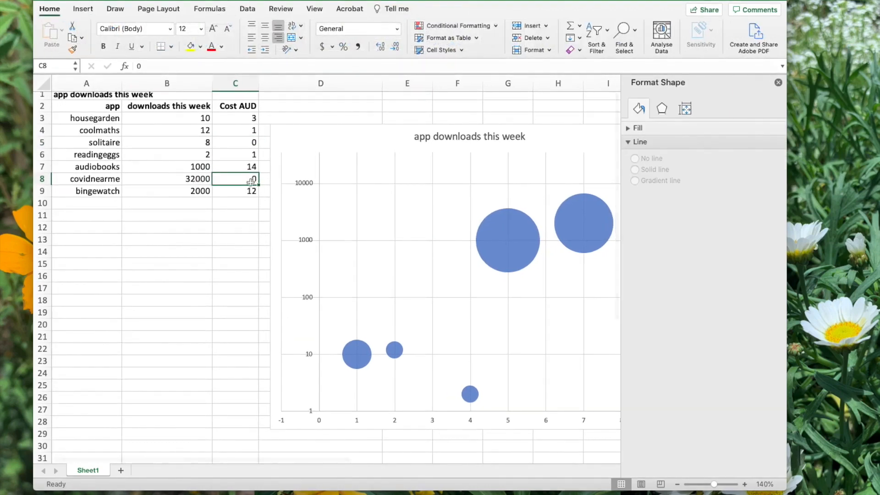
pyautogui.hscroll(3, 254, 182)
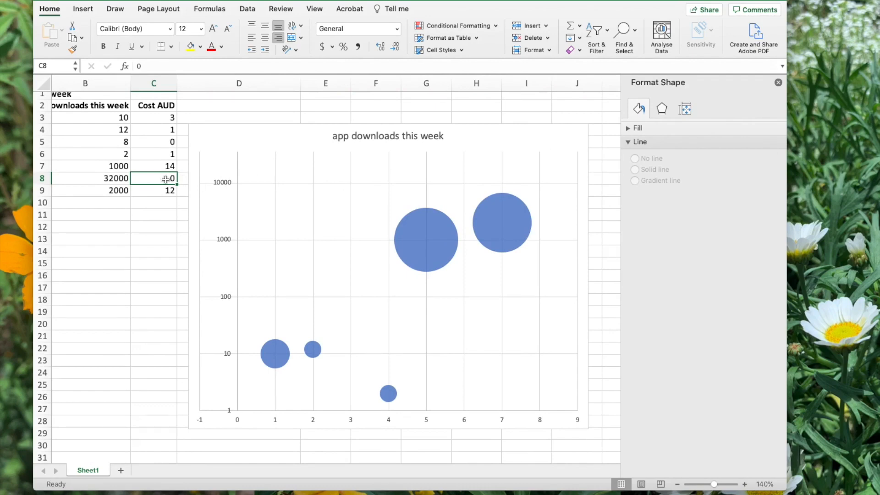
# Close the formatting pane and resize the chart to span about columns D to M and rows 7 to 28
pyautogui.click(205, 131)
pyautogui.moveTo(188, 123); pyautogui.dragTo(243, 120)
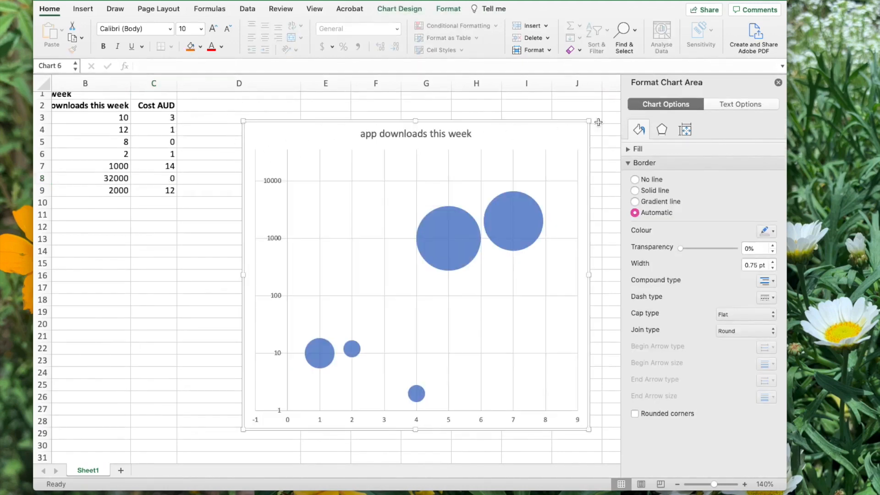
pyautogui.moveTo(589, 120); pyautogui.dragTo(578, 165)
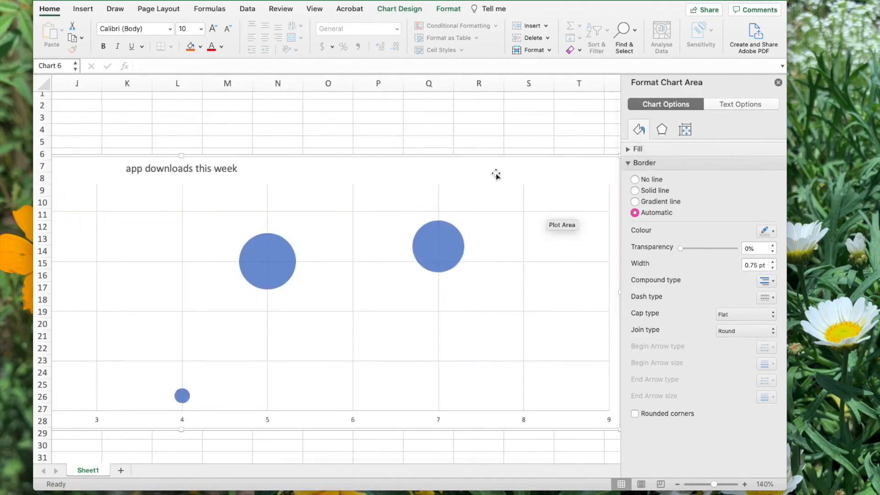
pyautogui.click(778, 83)
pyautogui.moveTo(621, 156); pyautogui.dragTo(228, 126)
pyautogui.hscroll(-5, 242, 130)
pyautogui.hscroll(-3, 267, 142)
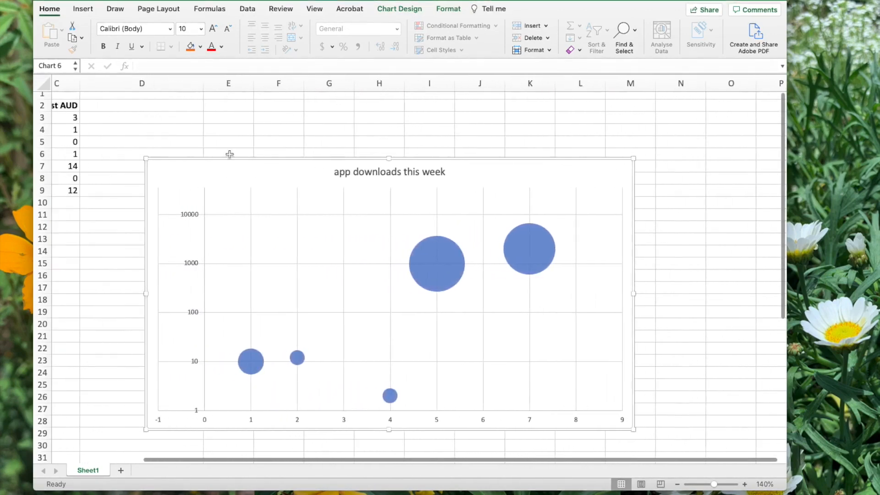
pyautogui.hscroll(-3, 257, 154)
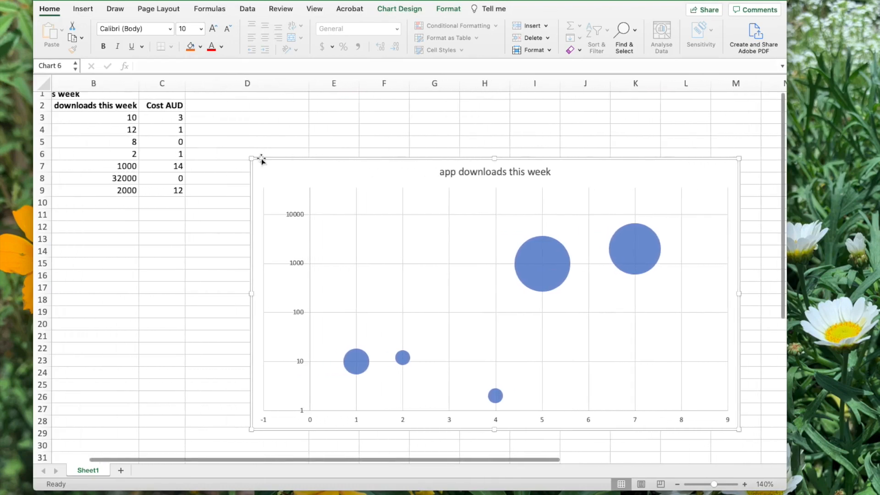
# Set the covidnearme cost in C8 to 0.08 and enter the note "should be zero" beside it in D8
pyautogui.click(172, 181)
pyautogui.hscroll(-2, 172, 182)
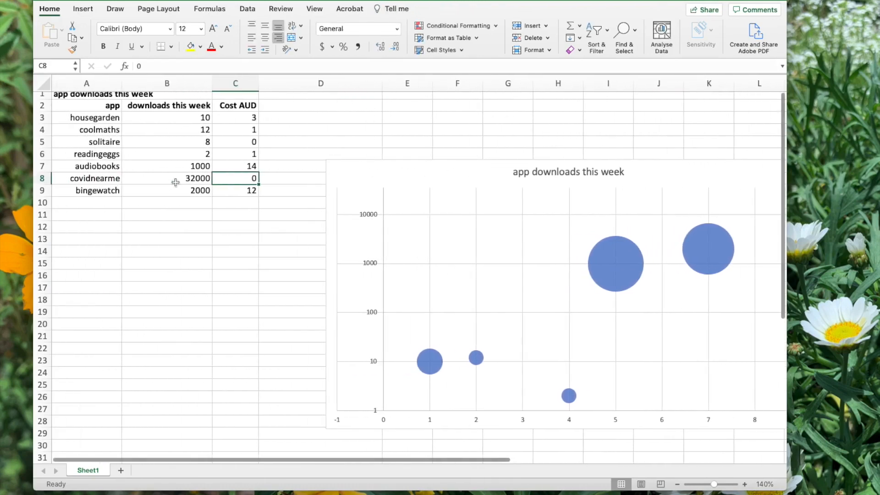
pyautogui.press('BackSpace')
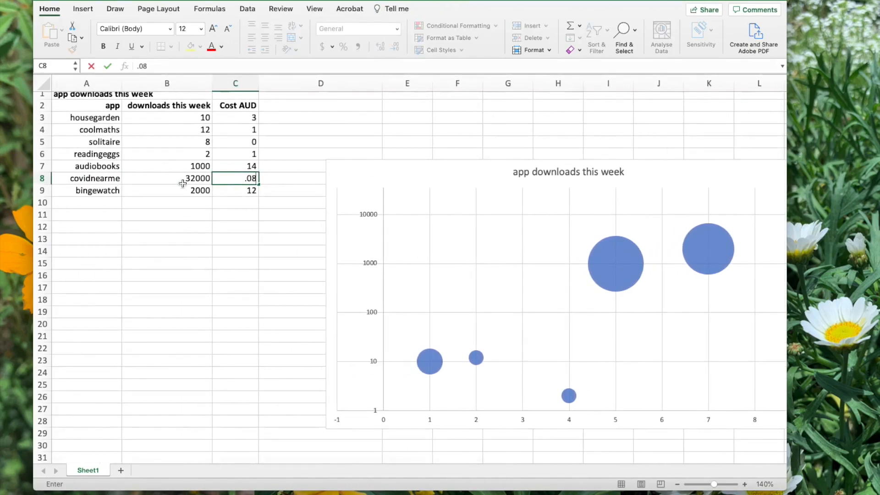
pyautogui.press('Tab')
pyautogui.write('should be zero')
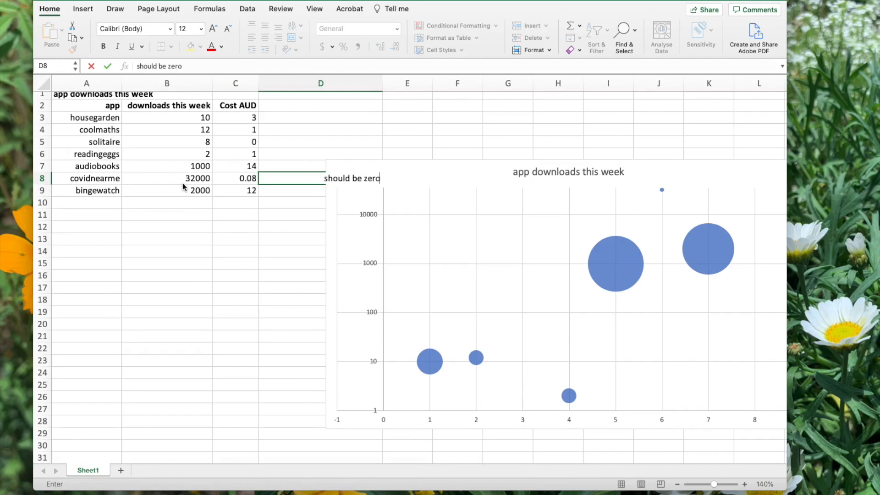
pyautogui.press('Up')
# Set the solitaire cost in C5 to 0.08 and enter the note "should be zero" beside it in D5
pyautogui.press('Up')
pyautogui.press('Up')
pyautogui.press('Up')
pyautogui.press('Down')
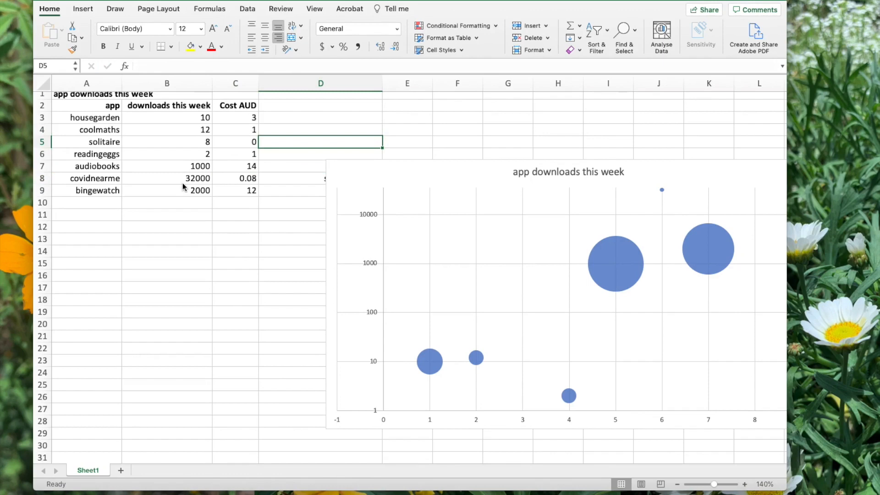
pyautogui.press('Left')
pyautogui.write('0.')
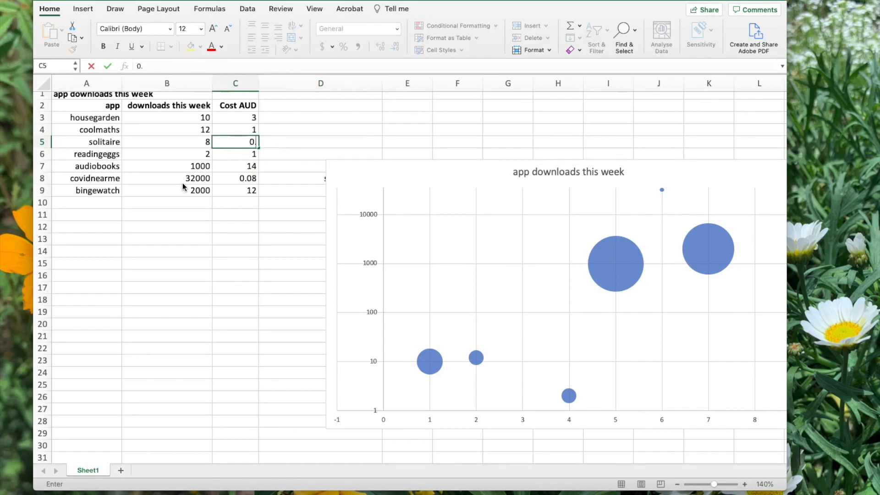
pyautogui.write('08')
pyautogui.press('Right')
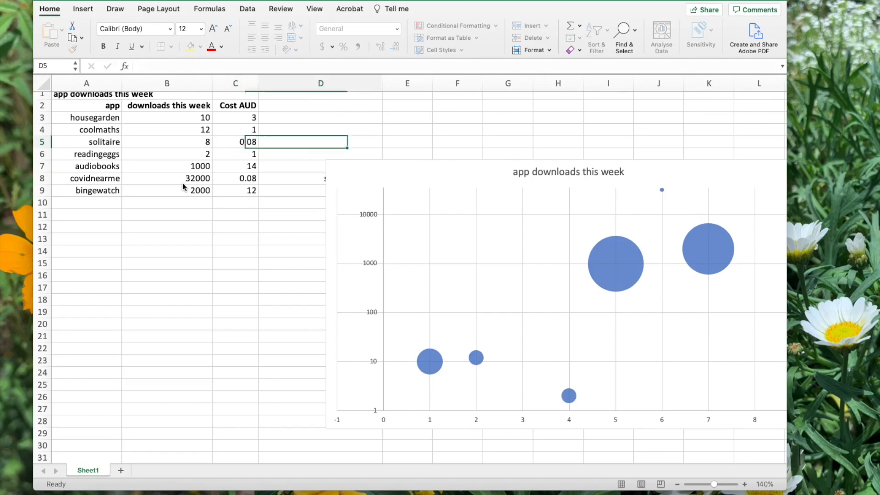
pyautogui.write('s')
pyautogui.press('Return')
pyautogui.press('Left')
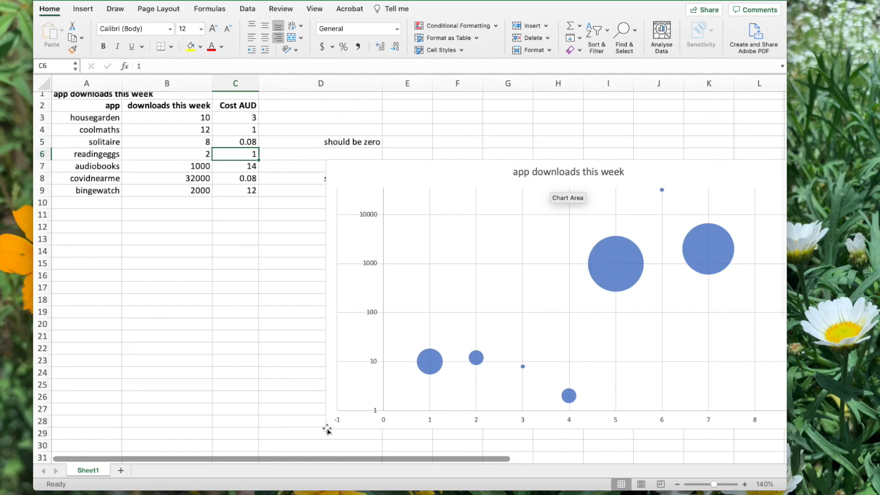
# Move the chart next to the Cost AUD column and resize it to span about columns D to K, rows 2 to 26
pyautogui.click(349, 416)
pyautogui.moveTo(430, 164); pyautogui.dragTo(365, 133)
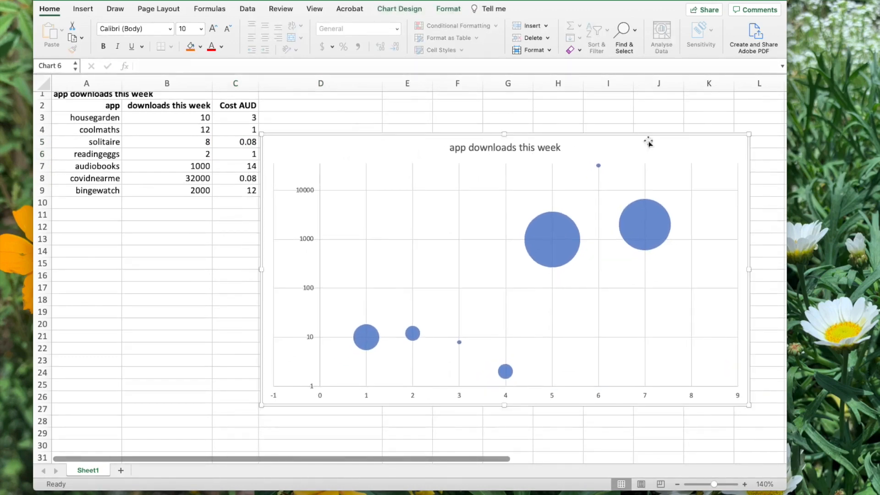
pyautogui.moveTo(749, 133); pyautogui.dragTo(711, 102)
pyautogui.scroll(1, 576, 198)
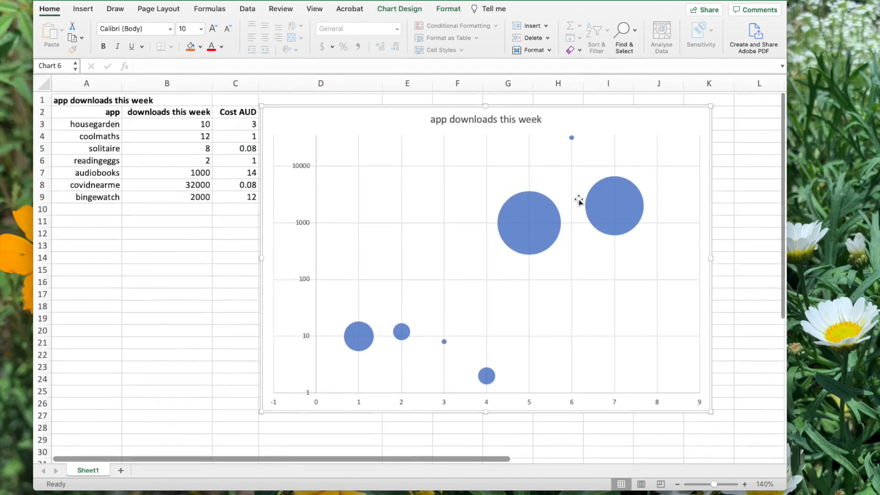
# Add a data label to the audiobooks bubble only
pyautogui.click(572, 136)
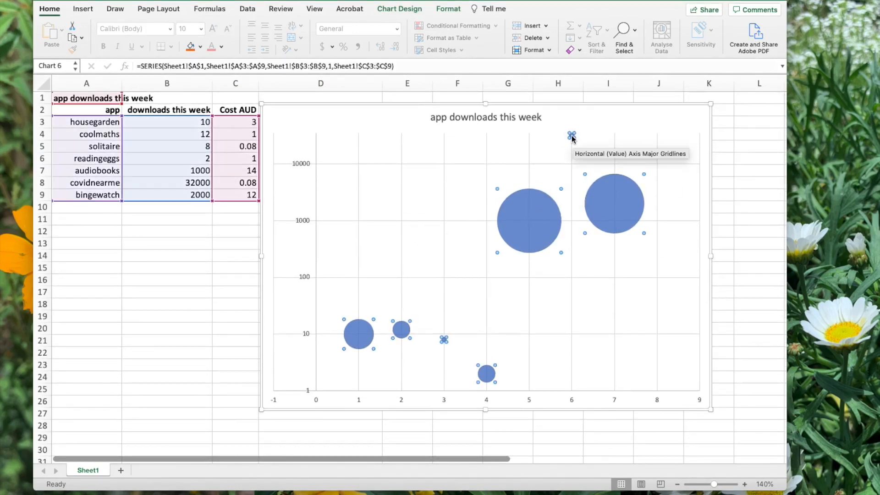
pyautogui.click(522, 221)
pyautogui.rightClick(522, 223)
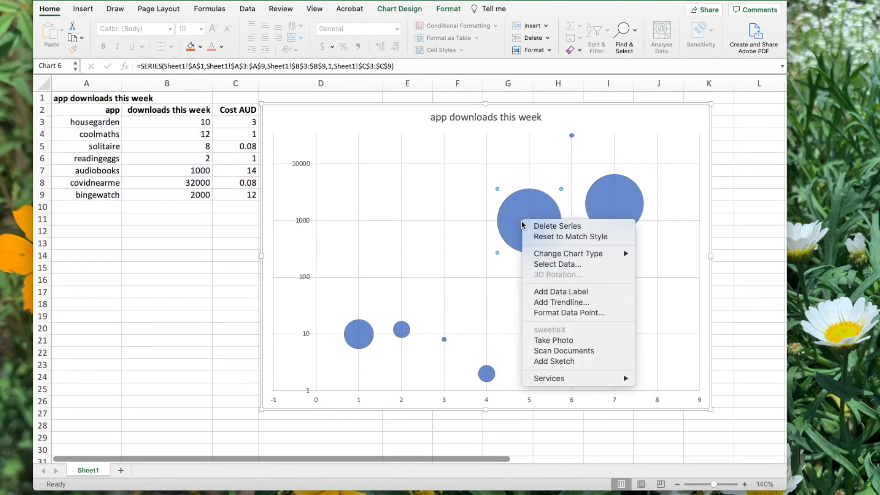
pyautogui.click(570, 291)
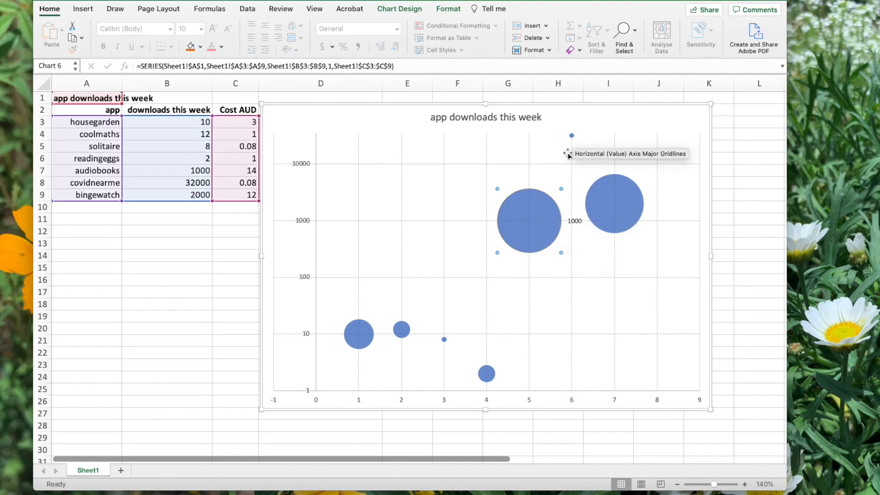
# Reset the maximum bound of the chart's vertical value axis to its automatic value
pyautogui.moveTo(572, 137)
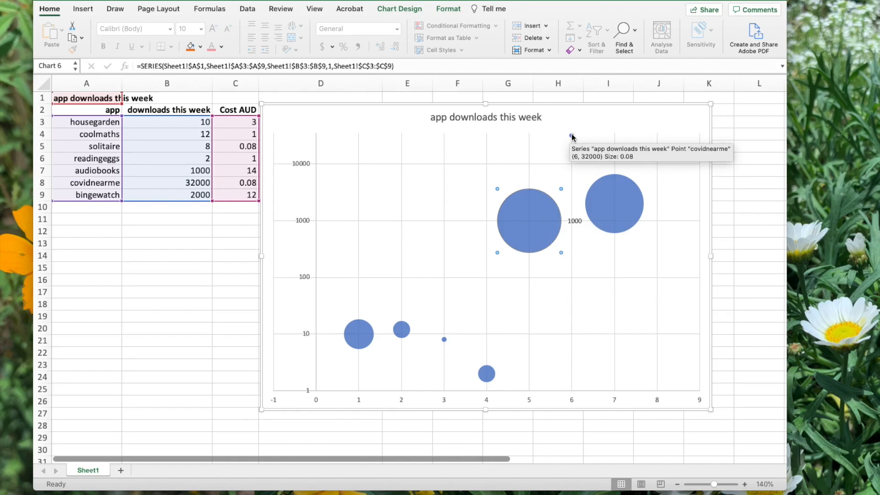
pyautogui.click(305, 168)
pyautogui.rightClick(304, 162)
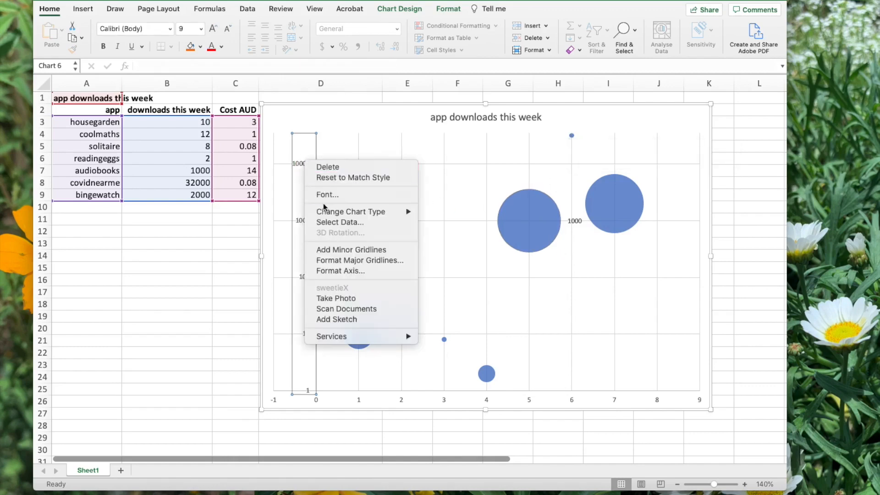
pyautogui.click(326, 179)
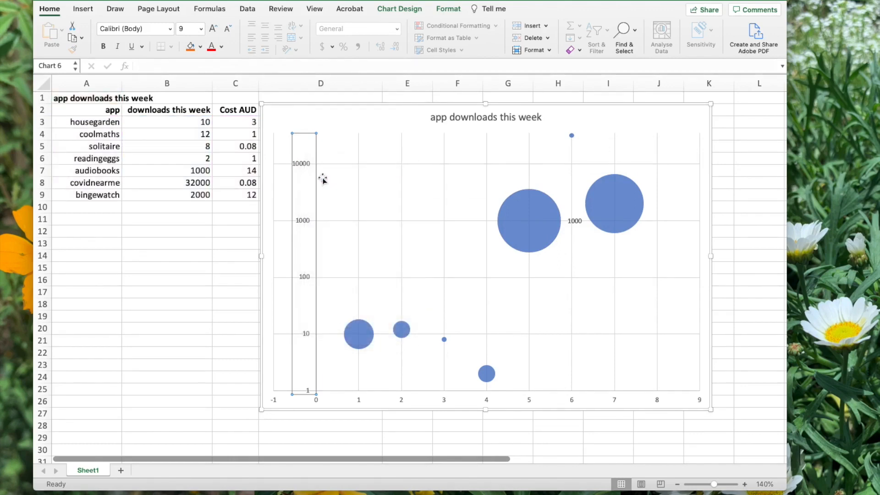
pyautogui.rightClick(302, 166)
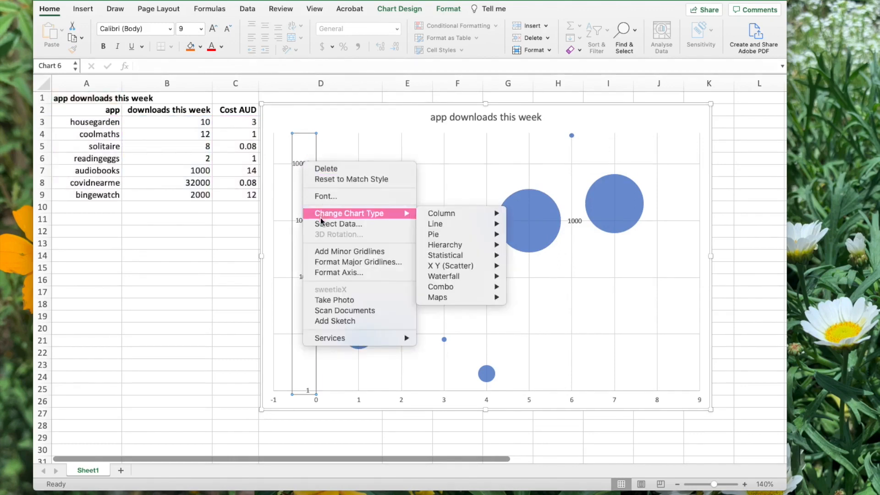
pyautogui.click(331, 272)
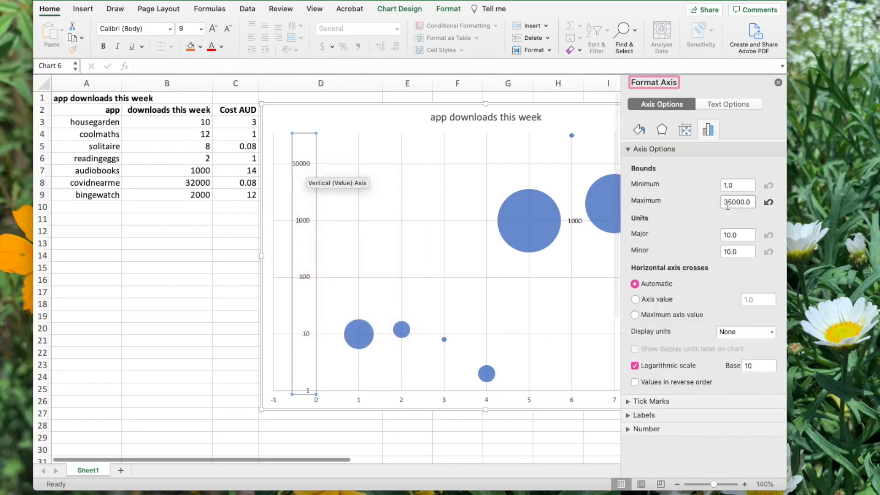
pyautogui.click(767, 203)
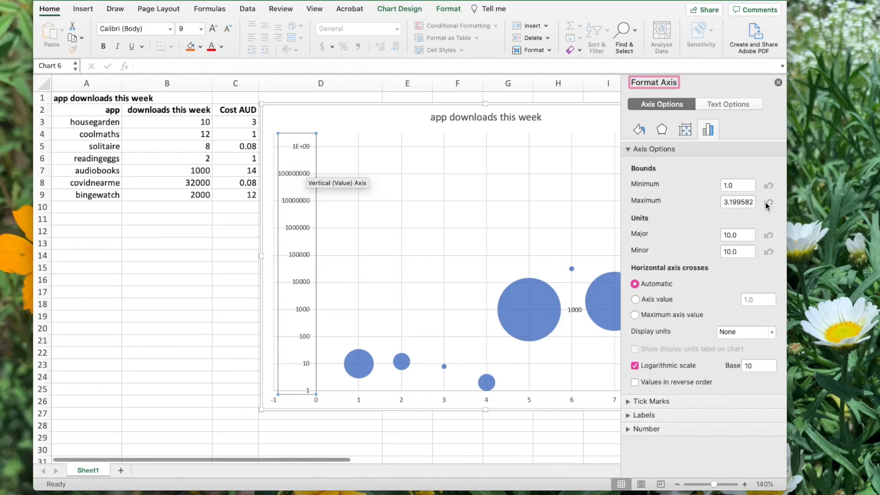
# Set the maximum bound of the chart's vertical value axis to 50000
pyautogui.click(731, 203)
pyautogui.moveTo(729, 202); pyautogui.dragTo(788, 200)
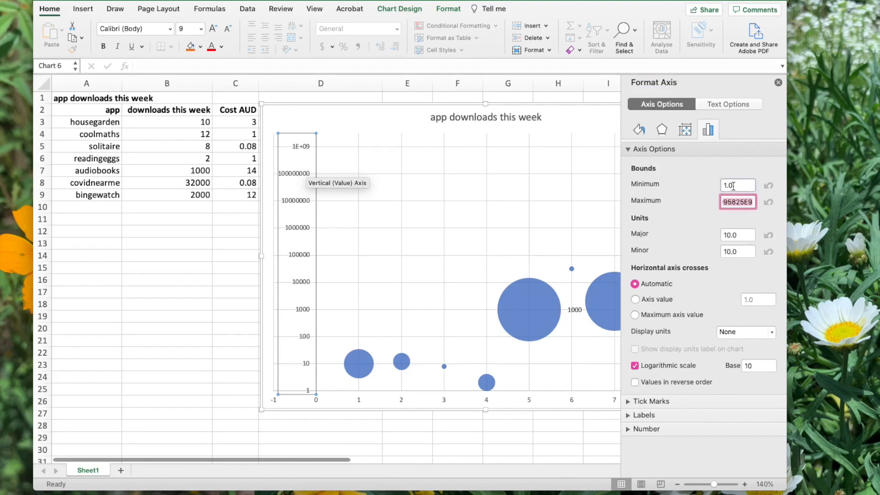
pyautogui.write('3')
pyautogui.press('Tab')
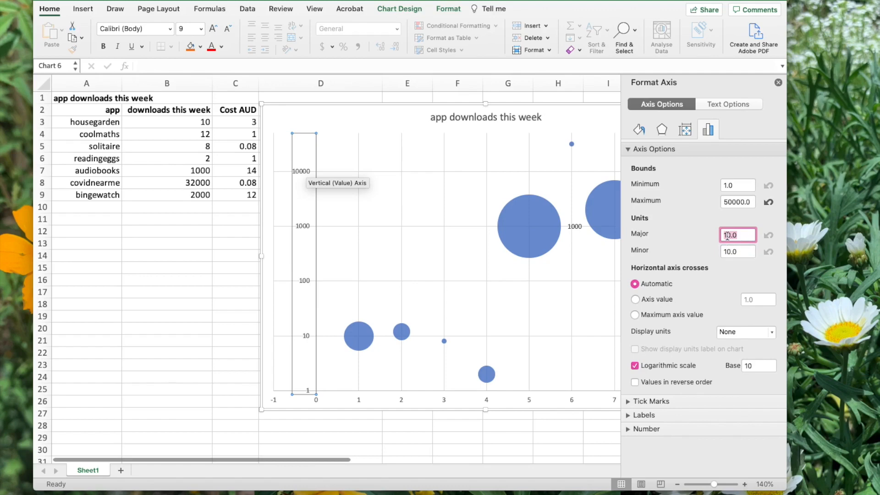
# Try a major unit of 100 on the vertical axis and set it back to 10
pyautogui.write('100')
pyautogui.press('Return')
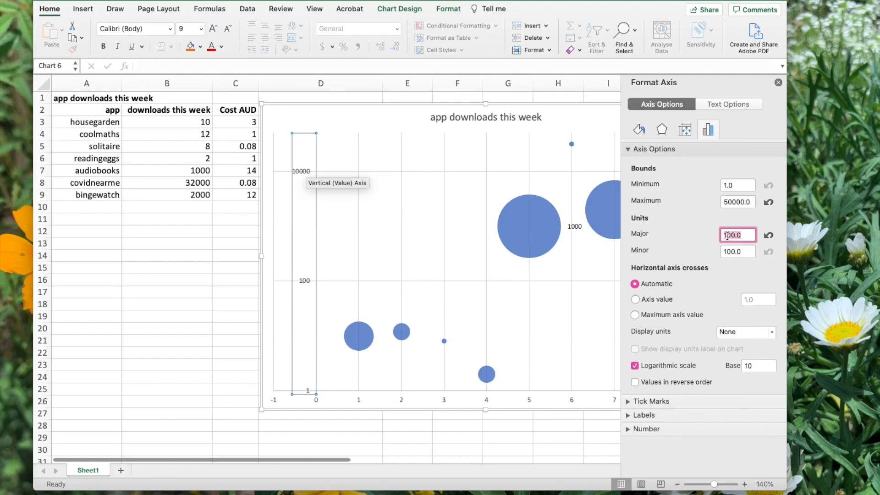
pyautogui.write('10')
pyautogui.press('Return')
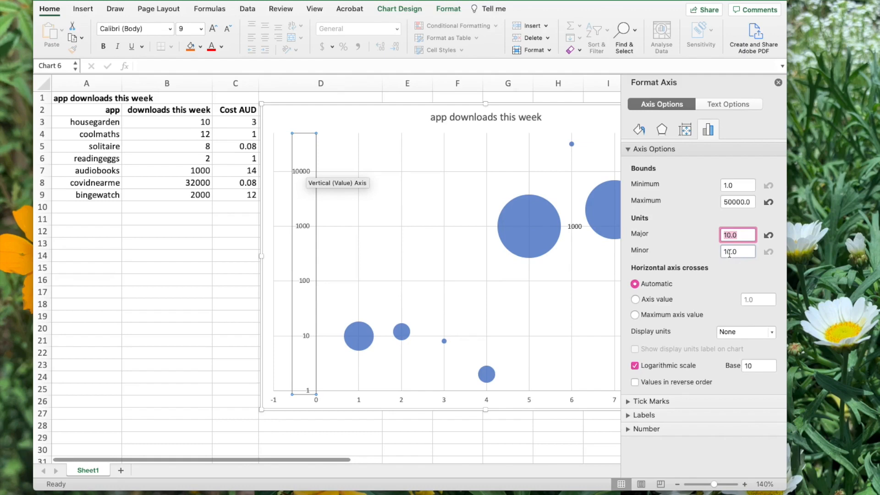
# Change the vertical axis maximum bound to 60000
pyautogui.click(721, 203)
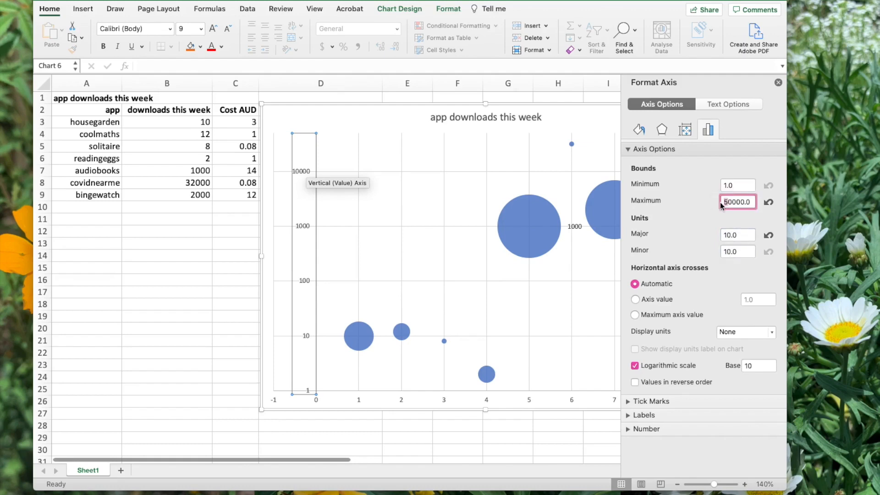
pyautogui.press('Delete')
pyautogui.write('6')
pyautogui.press('Return')
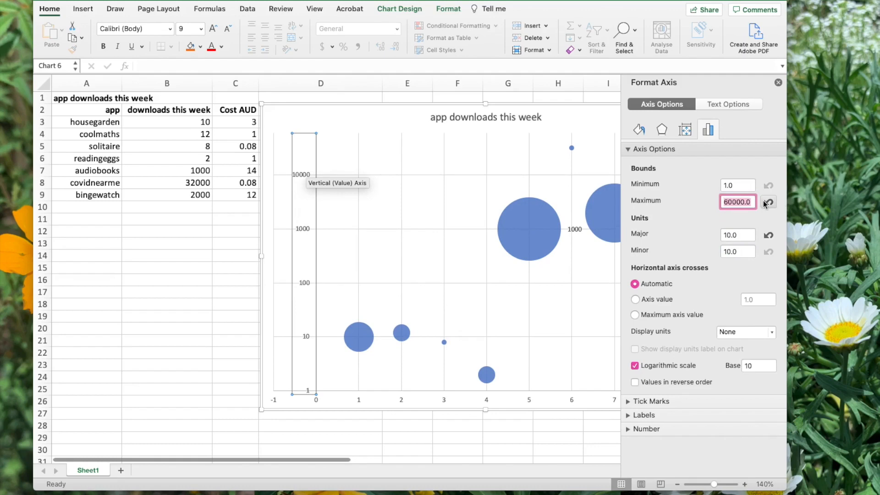
# Raise the vertical axis maximum bound to 100000
pyautogui.write('100000')
pyautogui.press('Return')
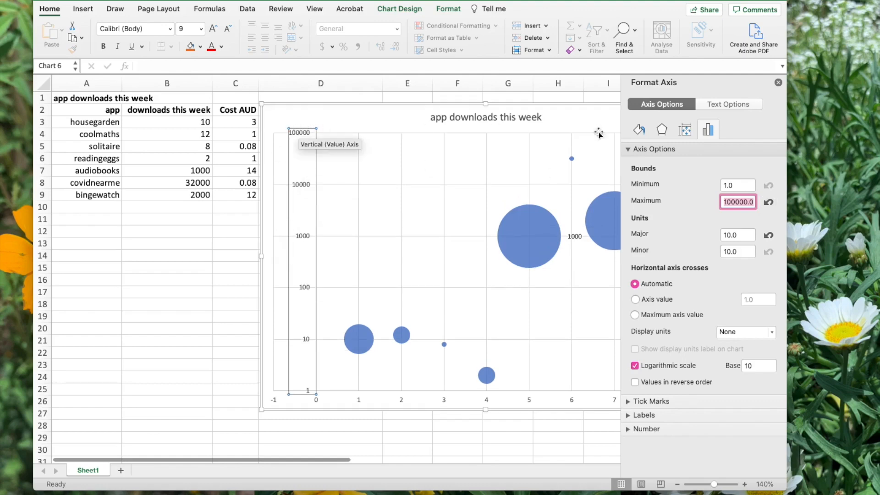
pyautogui.moveTo(573, 161)
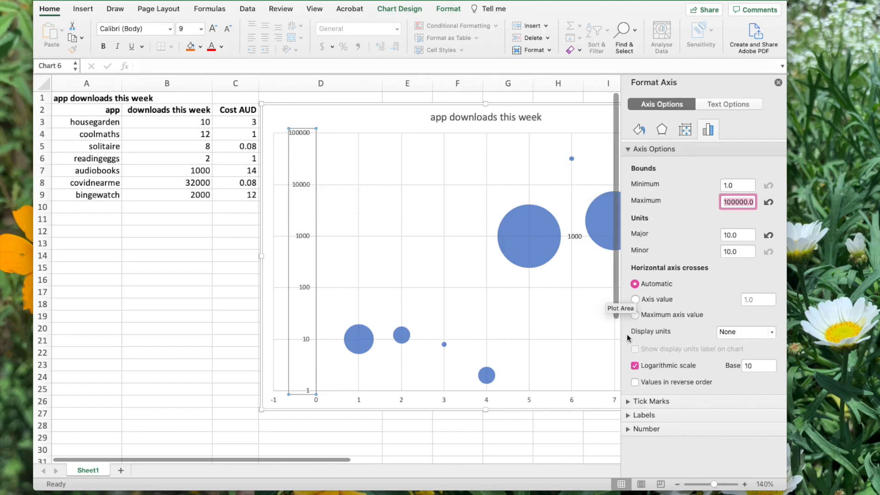
# Open the data label formatting options for the bubble series
pyautogui.hscroll(3, 487, 324)
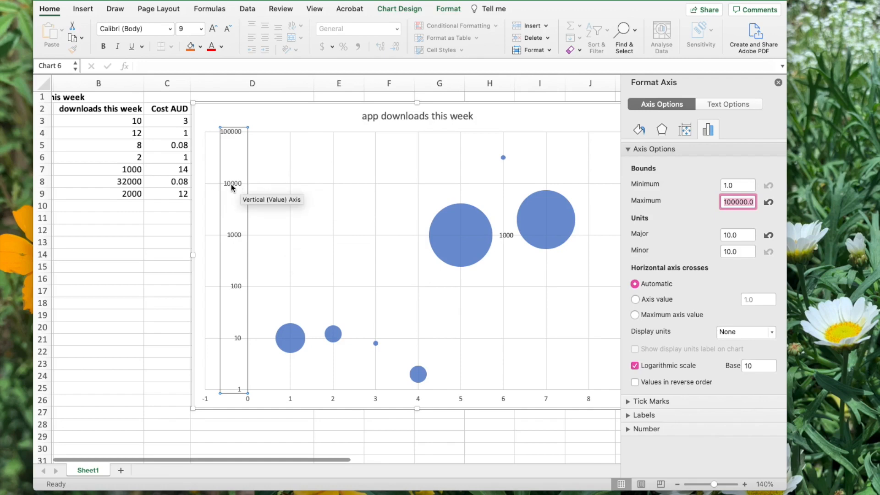
pyautogui.rightClick(462, 240)
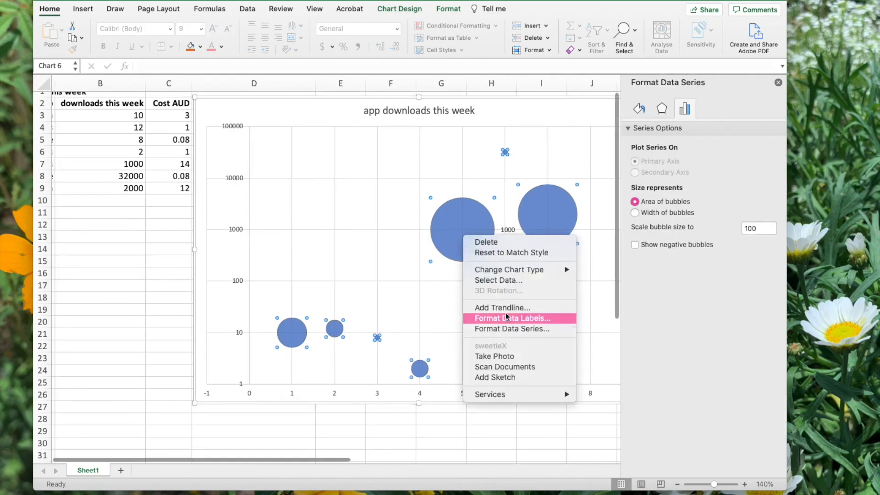
pyautogui.click(505, 319)
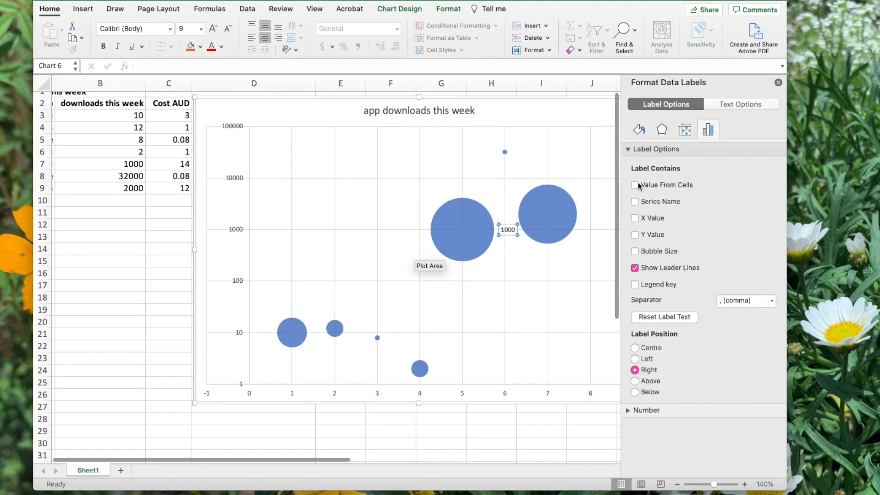
pyautogui.hscroll(-3, 156, 210)
pyautogui.scroll(1, 157, 210)
pyautogui.hscroll(-1, 157, 210)
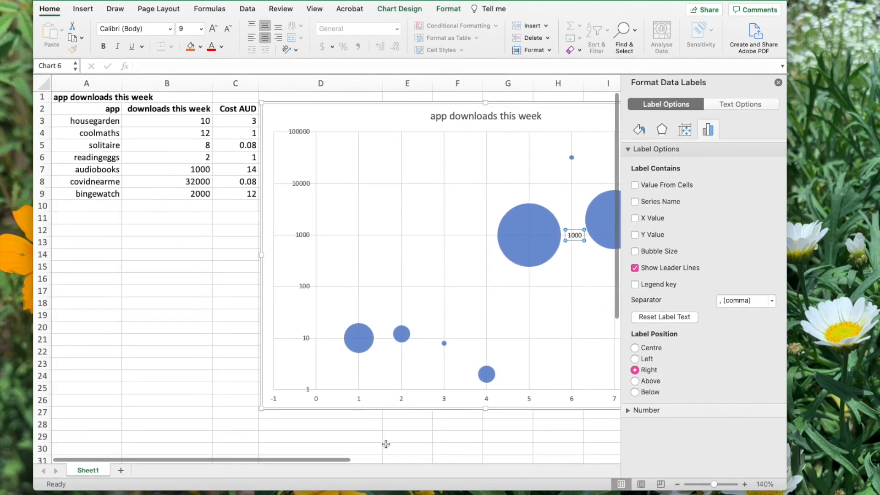
pyautogui.hscroll(3, 507, 290)
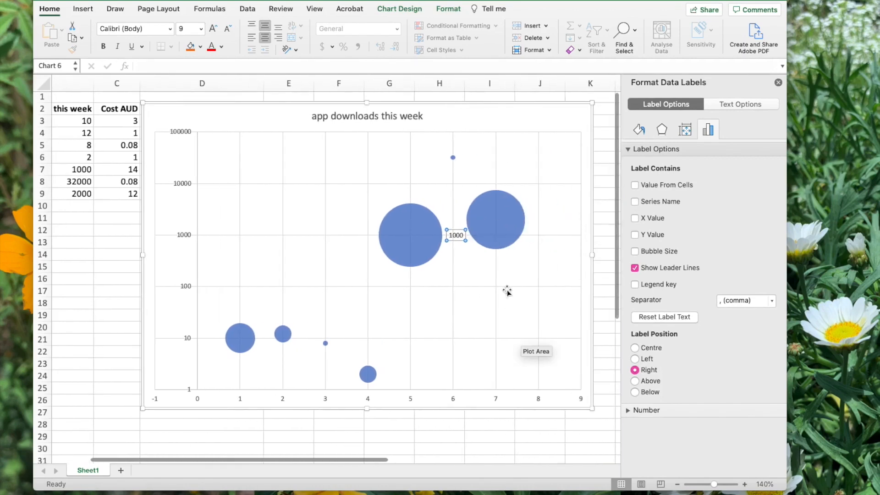
# Label the bubbles with the app names by taking the label values from cells A3:A9
pyautogui.click(634, 185)
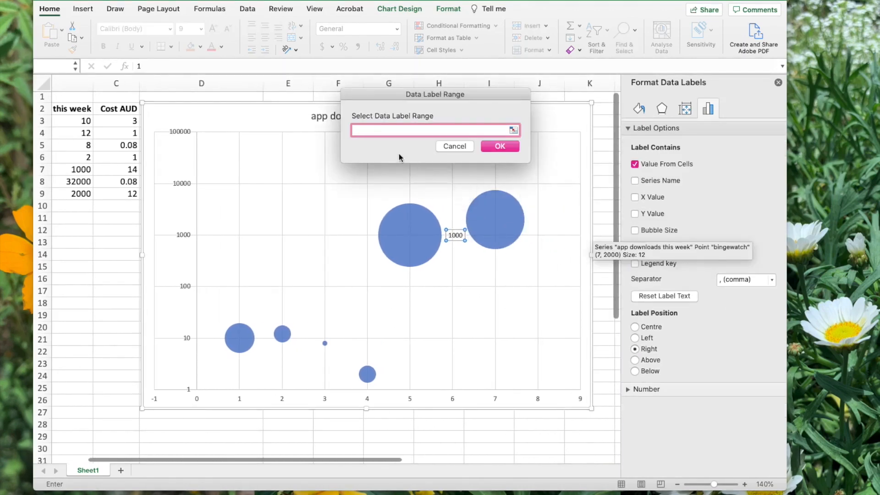
pyautogui.hscroll(-3, 298, 234)
pyautogui.click(372, 128)
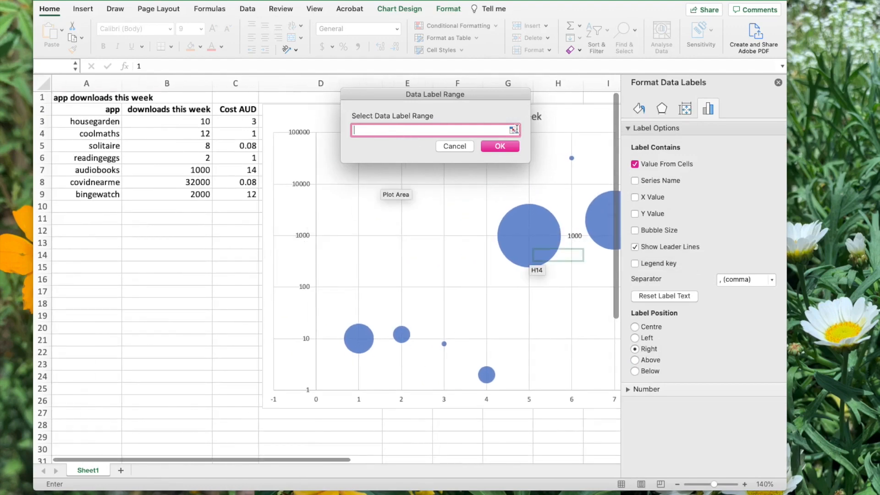
pyautogui.click(513, 130)
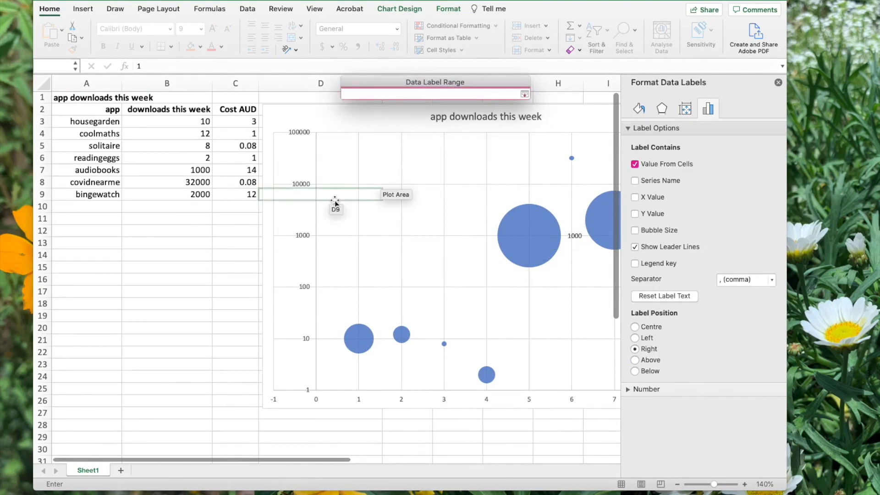
pyautogui.moveTo(105, 122); pyautogui.dragTo(100, 194)
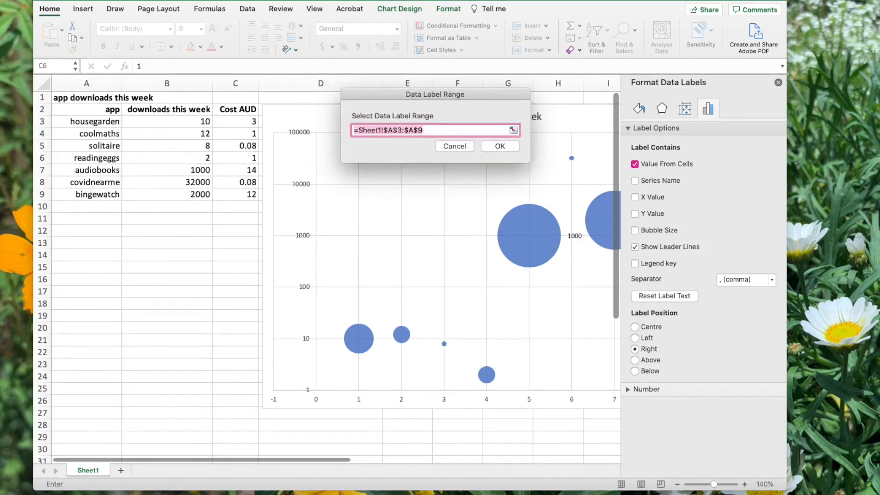
pyautogui.click(500, 146)
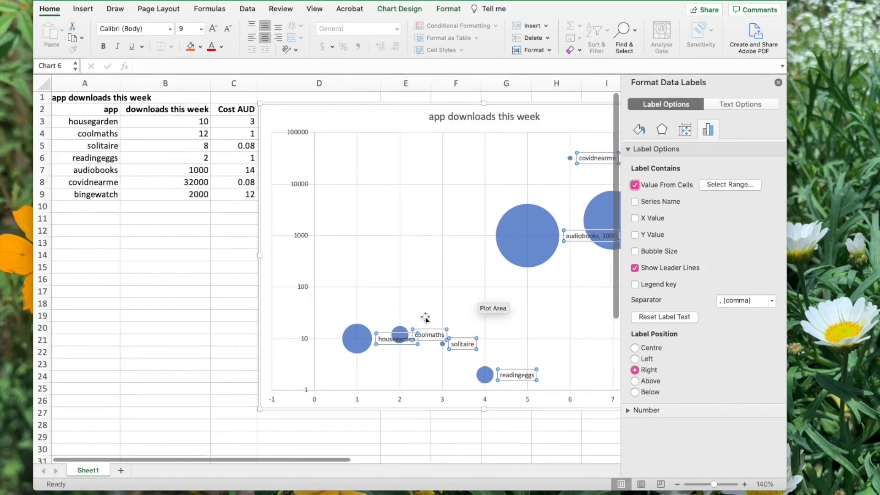
pyautogui.hscroll(2, 419, 323)
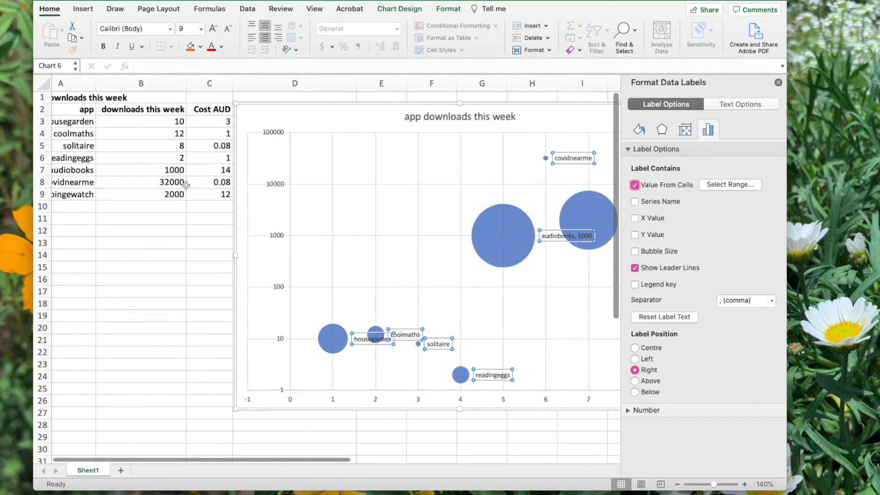
pyautogui.hscroll(-2, 252, 298)
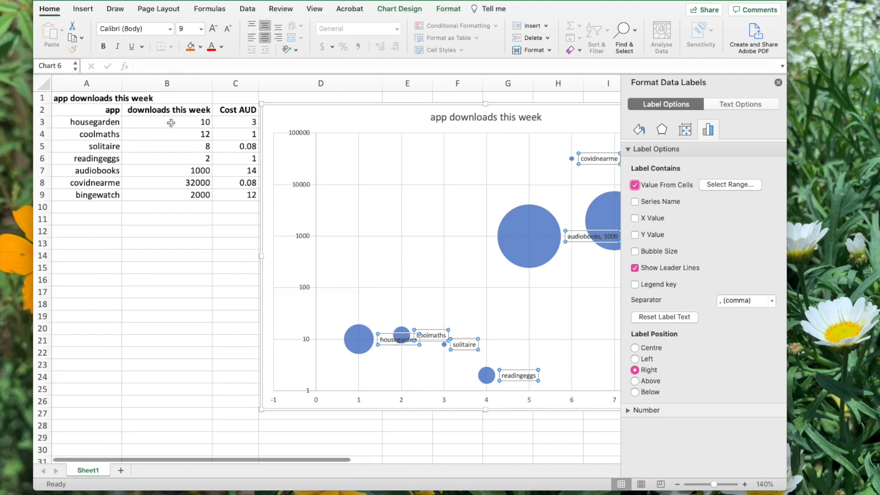
# Add the Y value and bubble size to the data labels and place the labels below the bubbles
pyautogui.click(635, 235)
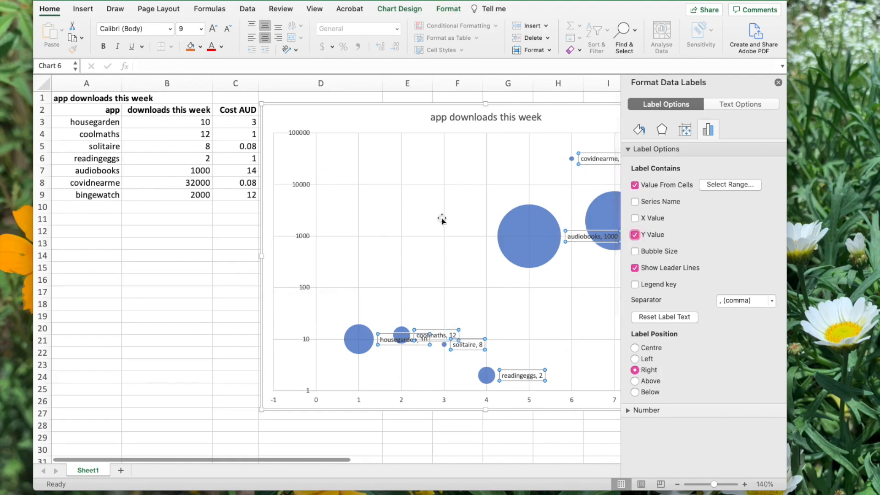
pyautogui.click(635, 252)
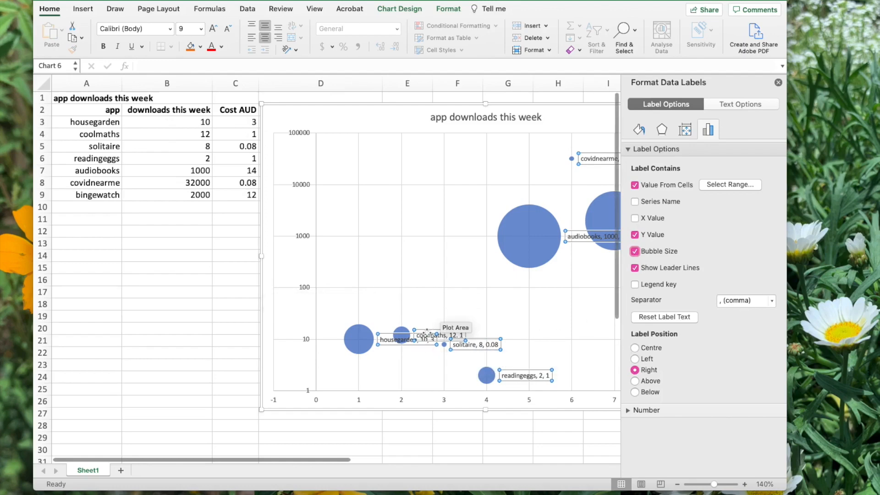
pyautogui.click(635, 393)
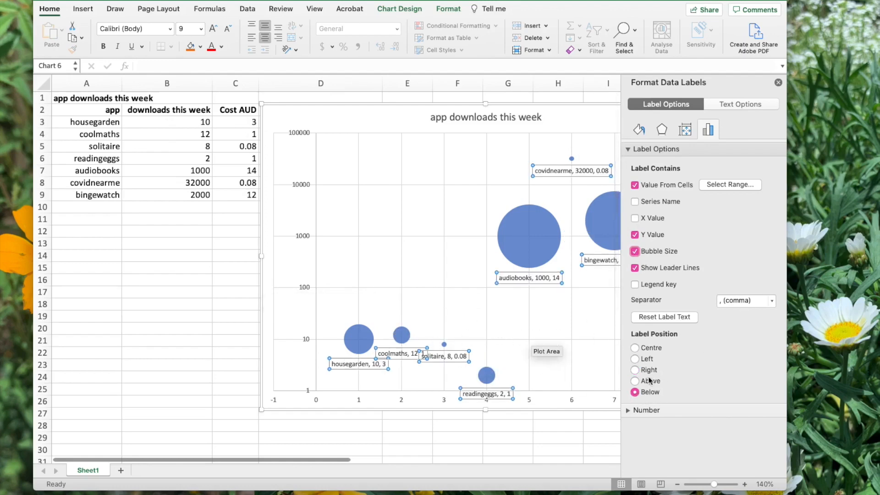
pyautogui.hscroll(5, 497, 288)
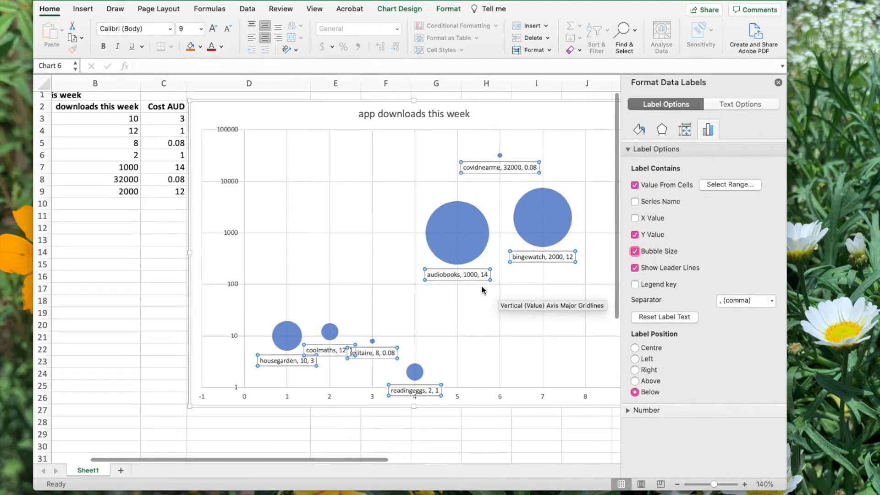
pyautogui.hscroll(3, 479, 284)
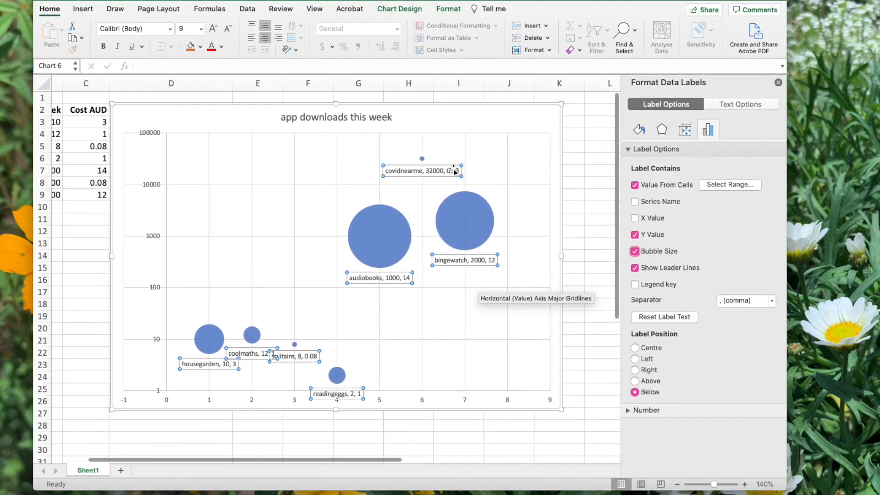
pyautogui.hscroll(-3, 125, 170)
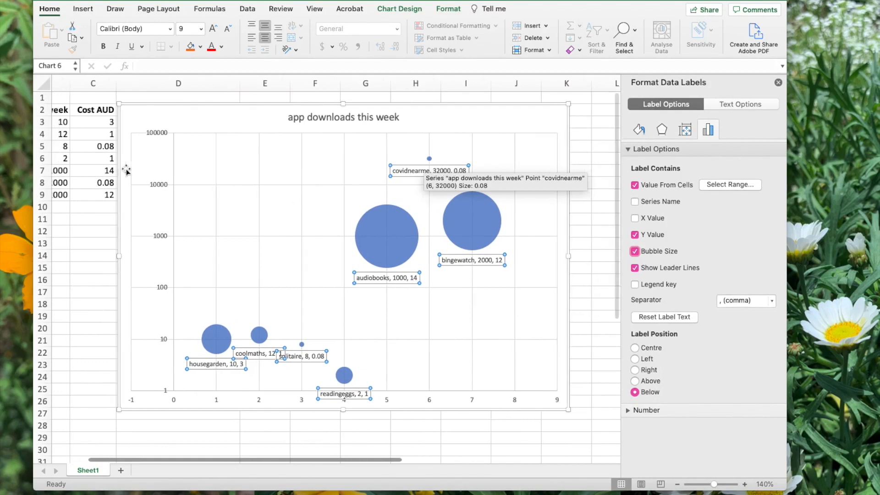
# Set the Cost AUD of solitaire in C5 and of covidnearme in C8 to 0.01
pyautogui.click(130, 146)
pyautogui.write('.01')
pyautogui.press('Tab')
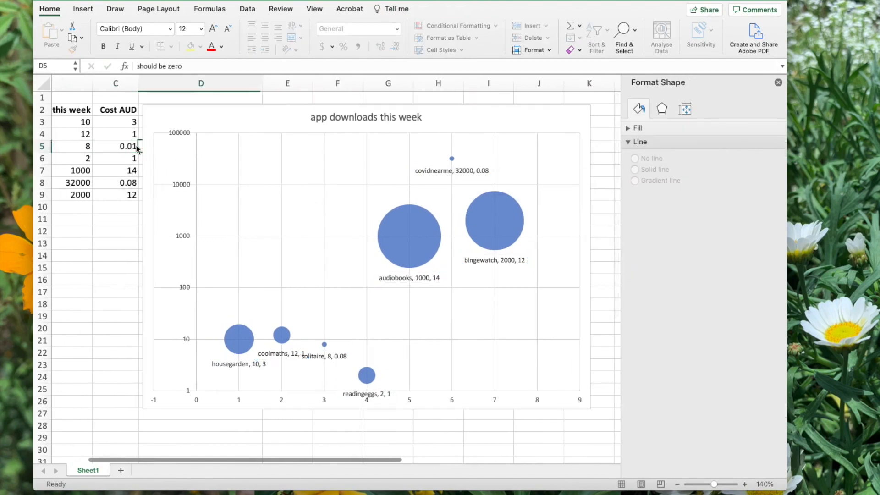
pyautogui.click(131, 183)
pyautogui.write('.')
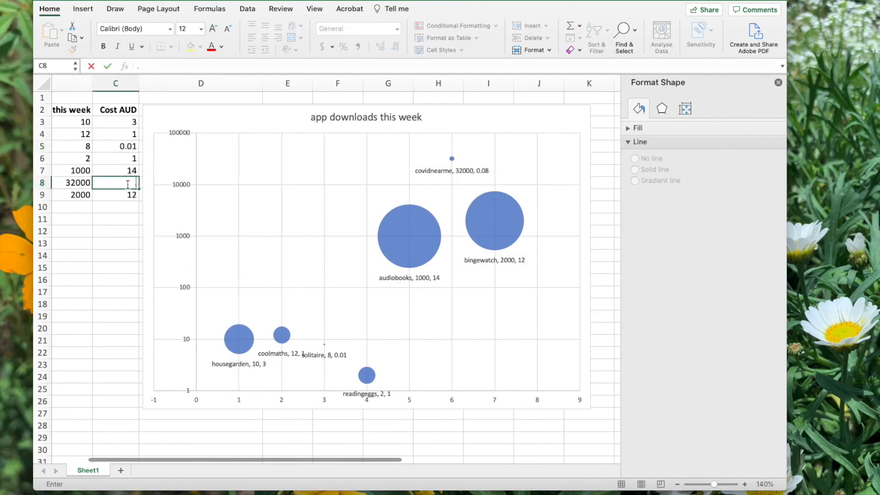
pyautogui.press('Tab')
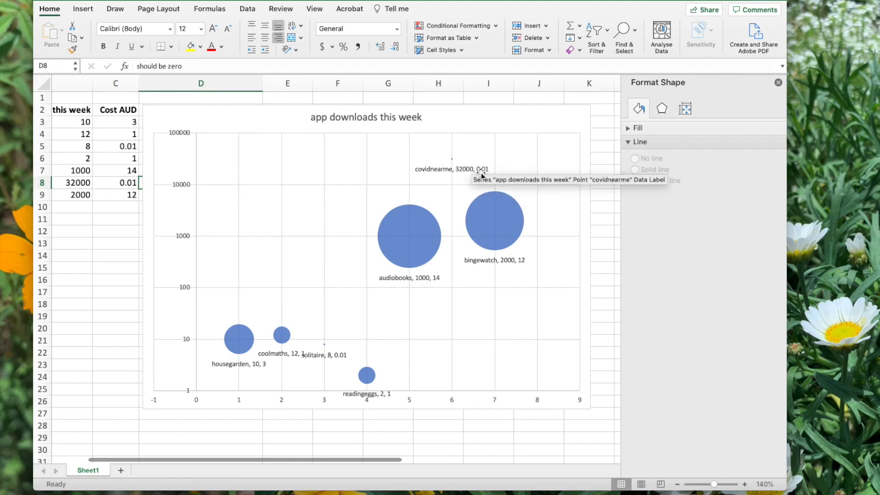
# Examine the bubbles' positions, sizes and labels, including the point details of covidnearme and the large bubbles
pyautogui.hscroll(-2, 388, 259)
pyautogui.hscroll(2, 389, 260)
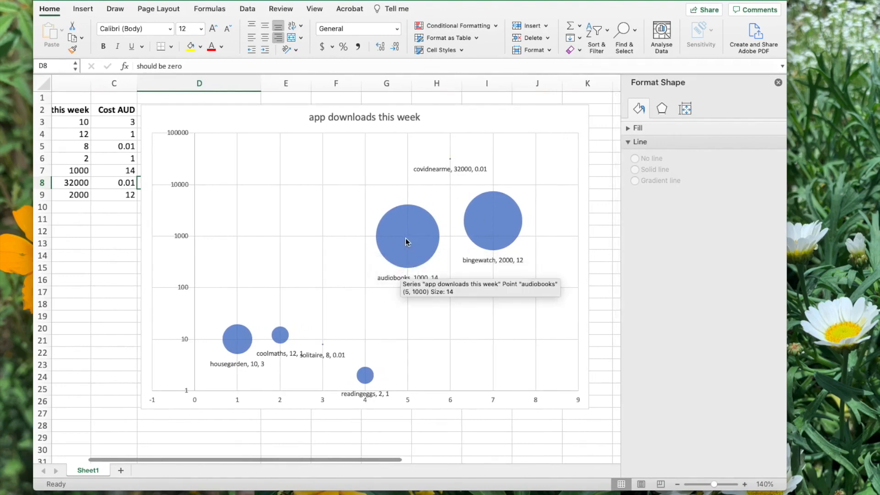
pyautogui.hscroll(-4, 378, 247)
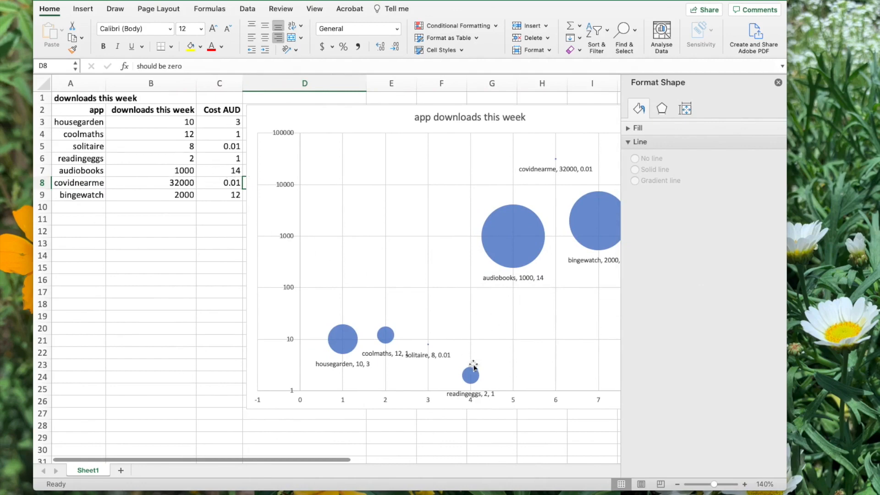
pyautogui.hscroll(3, 462, 355)
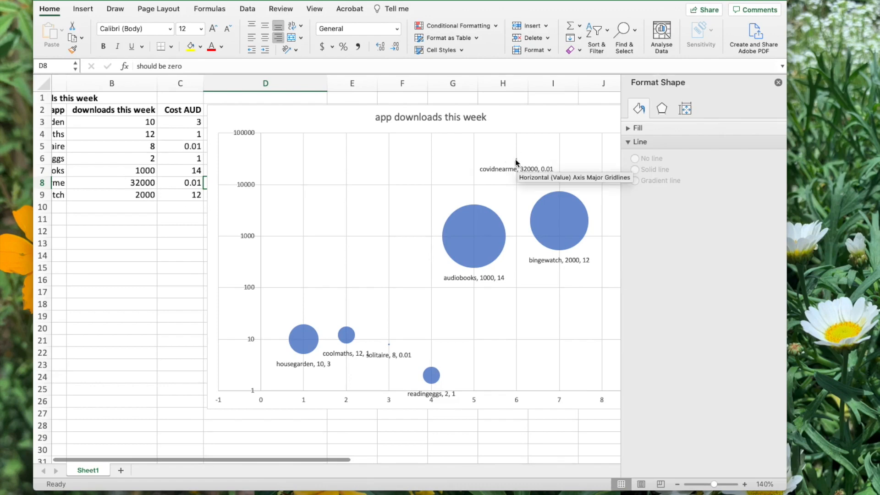
pyautogui.moveTo(514, 160)
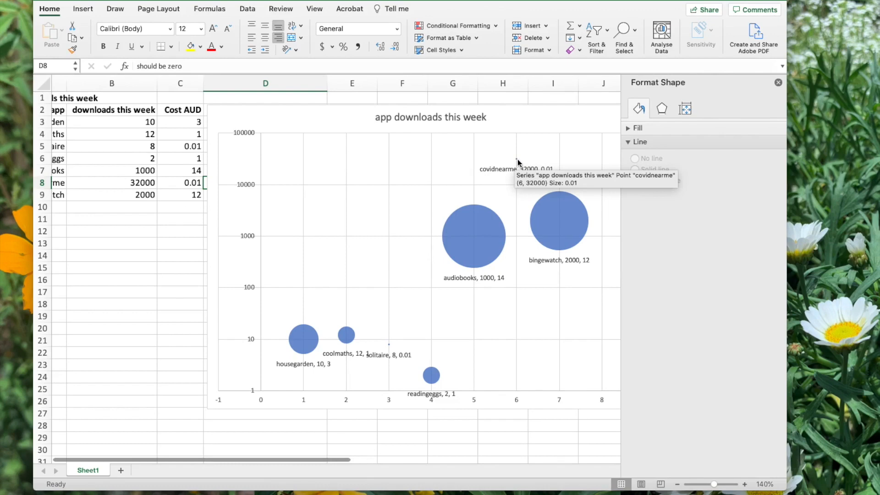
pyautogui.moveTo(563, 212)
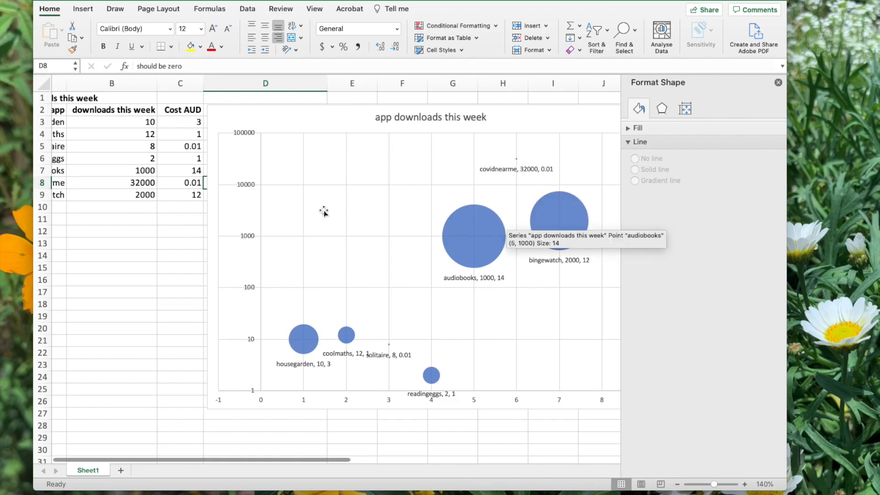
# Close the Format Shape pane to show the whole chart beside the data table
pyautogui.hscroll(2, 323, 211)
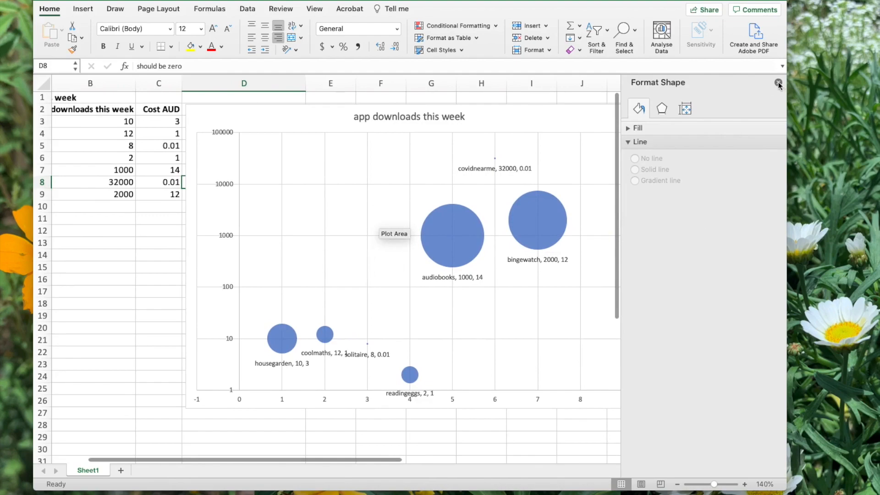
pyautogui.click(779, 84)
pyautogui.hscroll(-5, 448, 338)
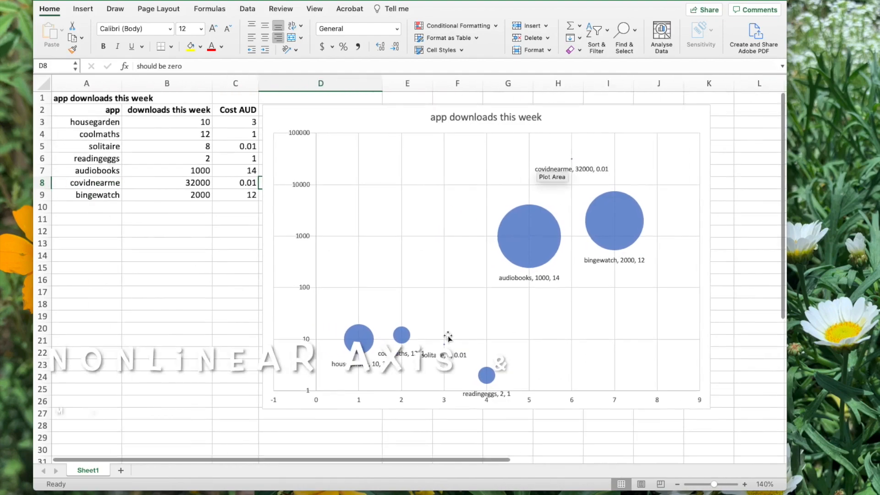